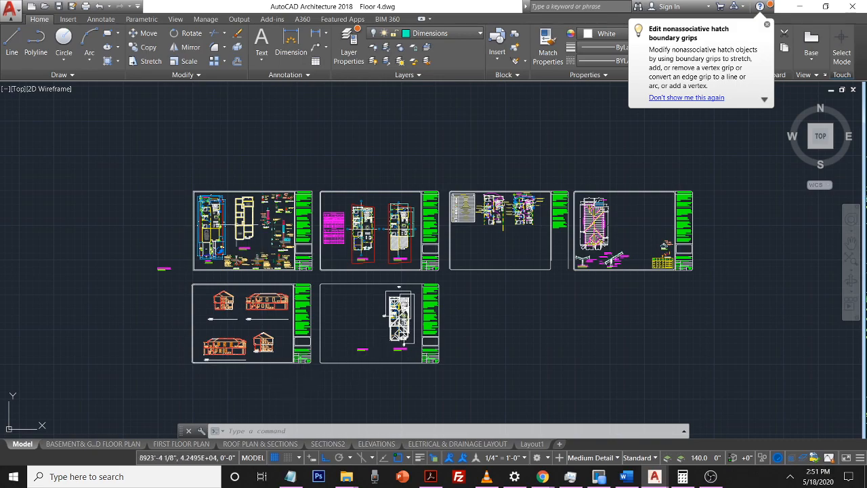
# Examine the floor plan, roof, elevation and section sheets laid out in the Floor 4.dwg model space
pyautogui.scroll(4, 227, 223)
pyautogui.scroll(-4, 434, 223)
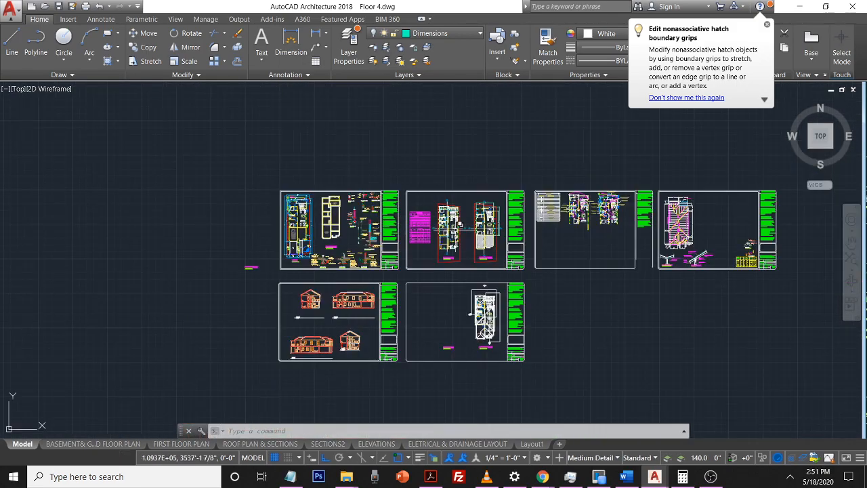
pyautogui.scroll(4, 673, 245)
pyautogui.scroll(-6, 673, 246)
pyautogui.scroll(4, 673, 246)
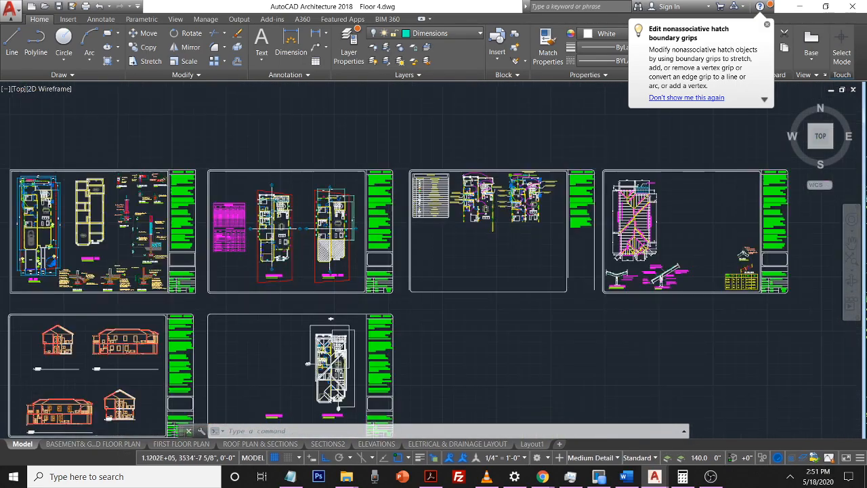
pyautogui.scroll(2, 512, 229)
pyautogui.moveTo(520, 187); pyautogui.dragTo(506, 222, button='middle')
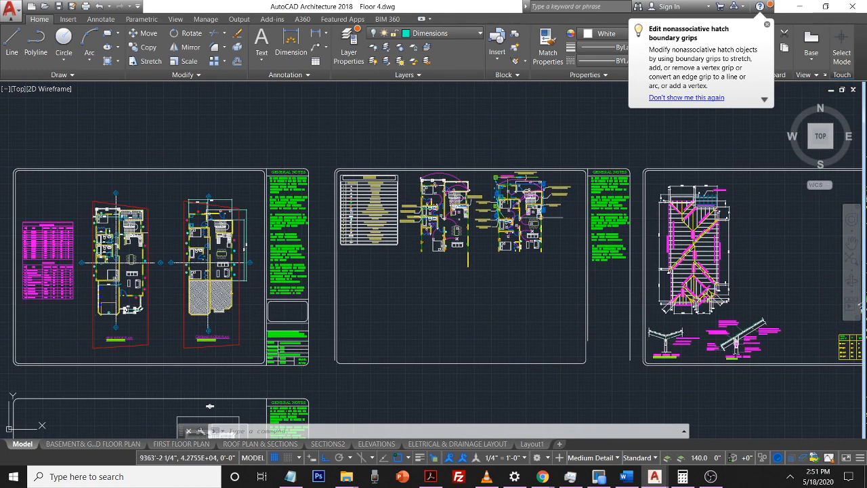
pyautogui.scroll(-4, 716, 261)
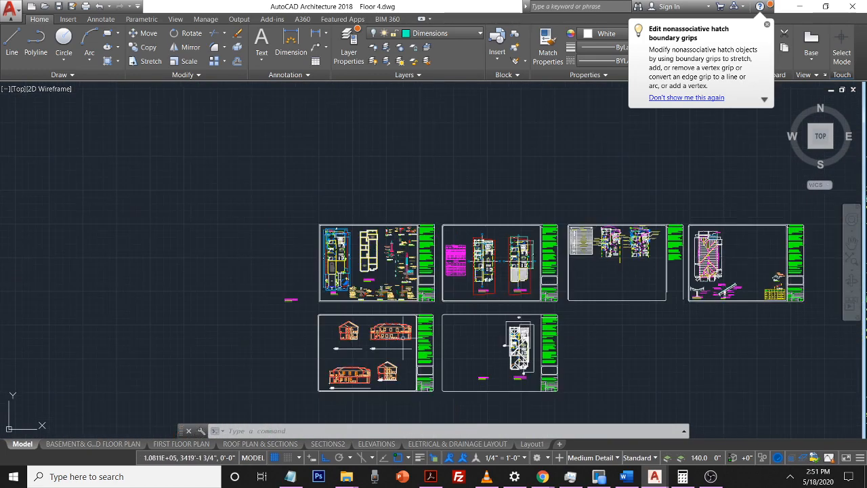
pyautogui.scroll(4, 365, 343)
pyautogui.scroll(-4, 457, 325)
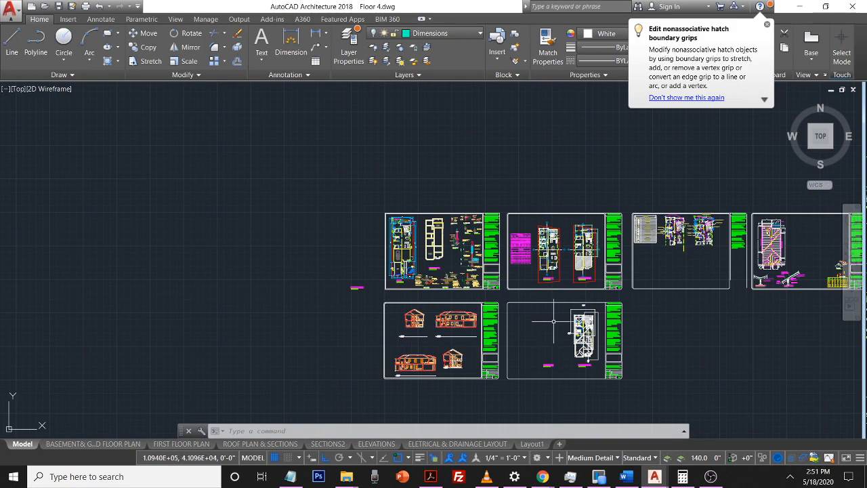
pyautogui.scroll(5, 590, 333)
pyautogui.moveTo(569, 327); pyautogui.dragTo(504, 241, button='middle')
pyautogui.scroll(2, 510, 271)
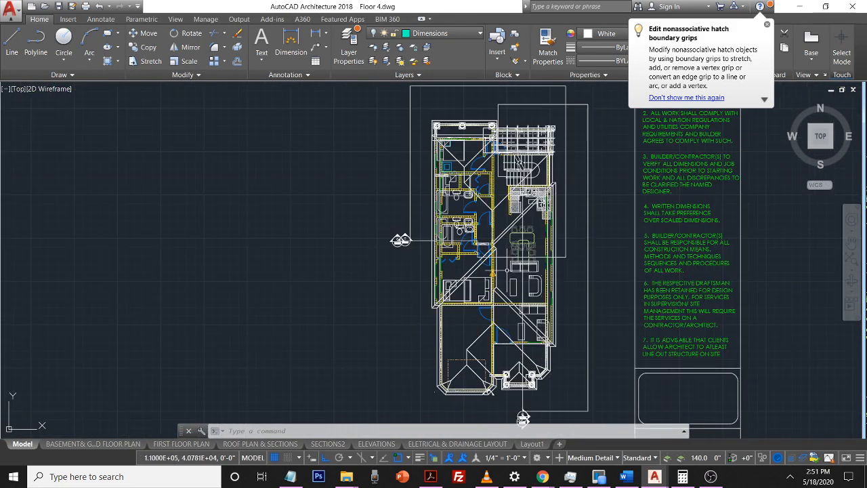
pyautogui.scroll(-8, 401, 240)
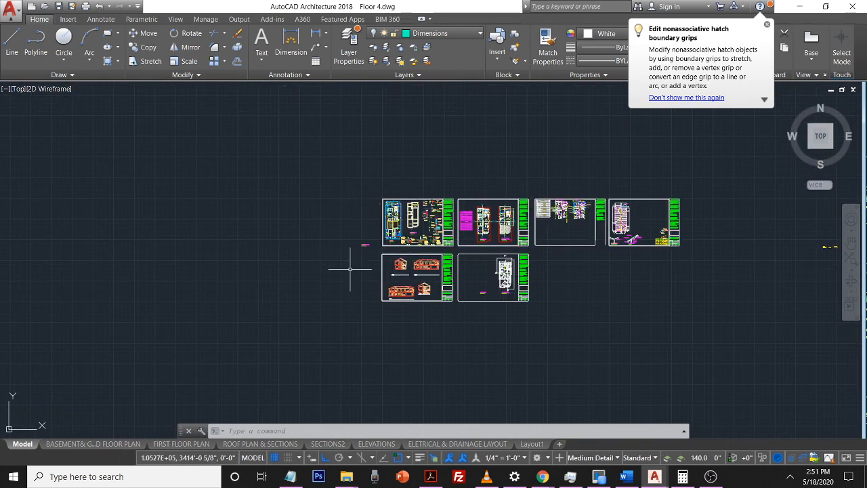
pyautogui.scroll(4, 415, 210)
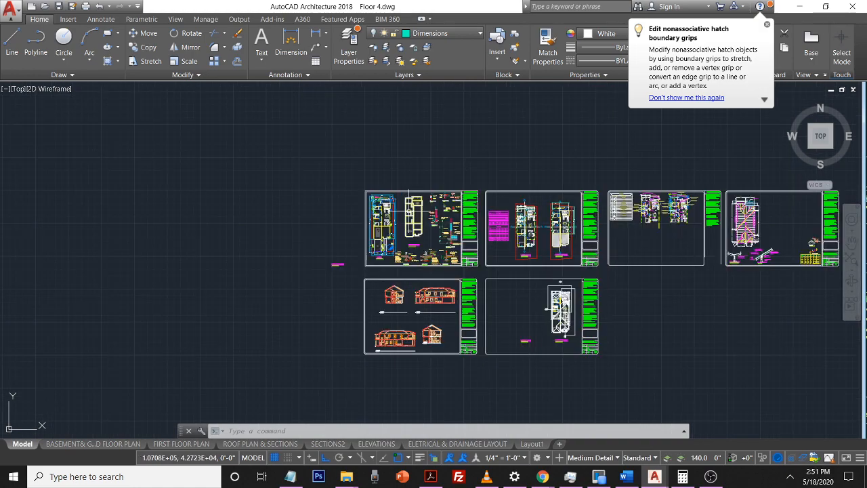
pyautogui.scroll(2, 430, 220)
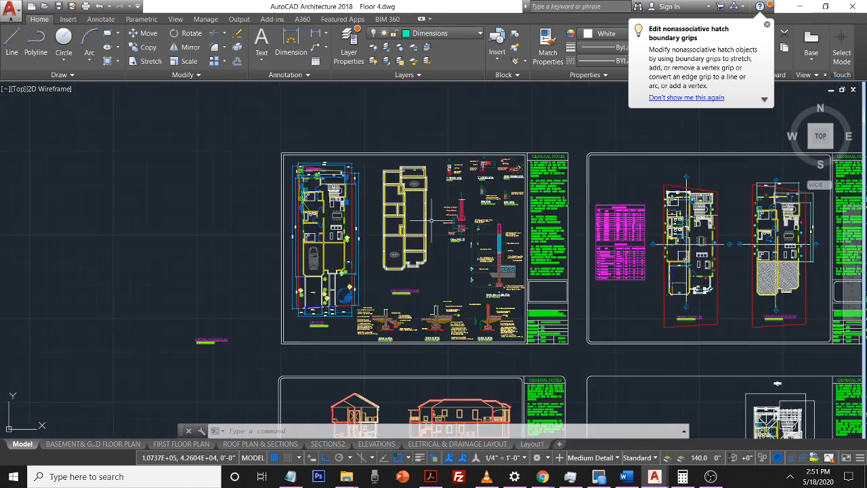
pyautogui.moveTo(575, 216); pyautogui.dragTo(240, 192, button='middle')
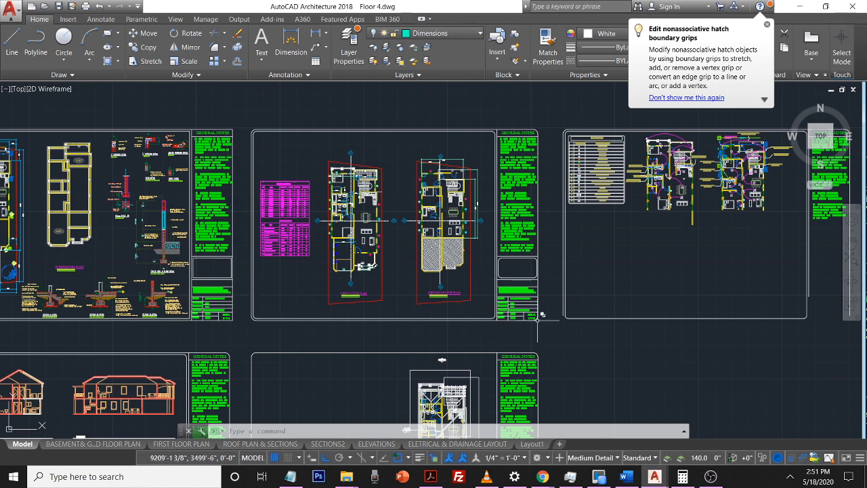
# Switch to the open TD SBA drawing and look over its titled sheet, plans, elevations and section
pyautogui.moveTo(654, 476)
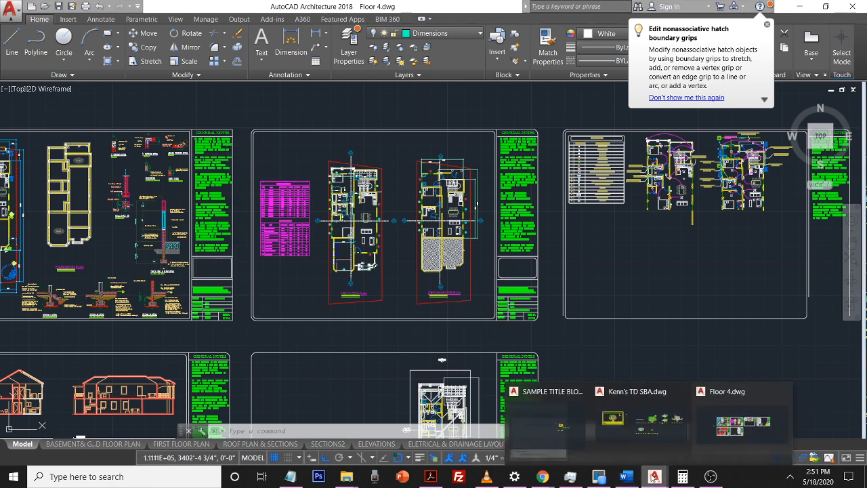
pyautogui.click(629, 434)
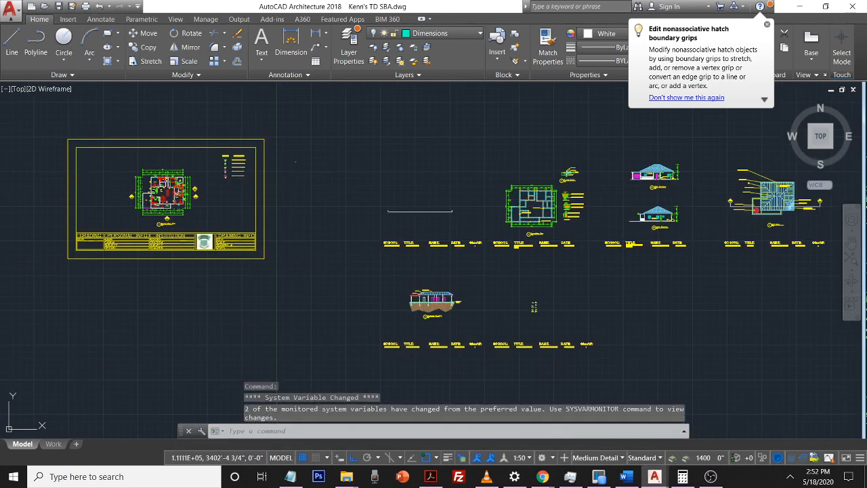
pyautogui.scroll(-5, 542, 293)
pyautogui.scroll(-8, 542, 293)
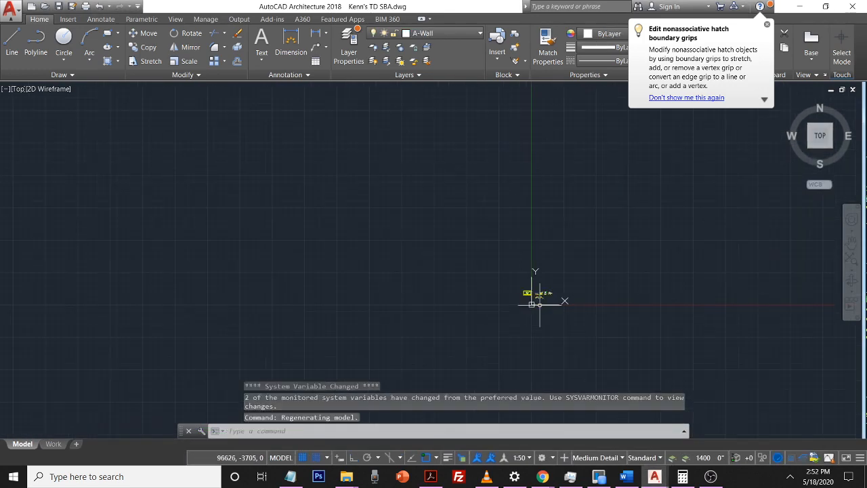
pyautogui.scroll(12, 539, 298)
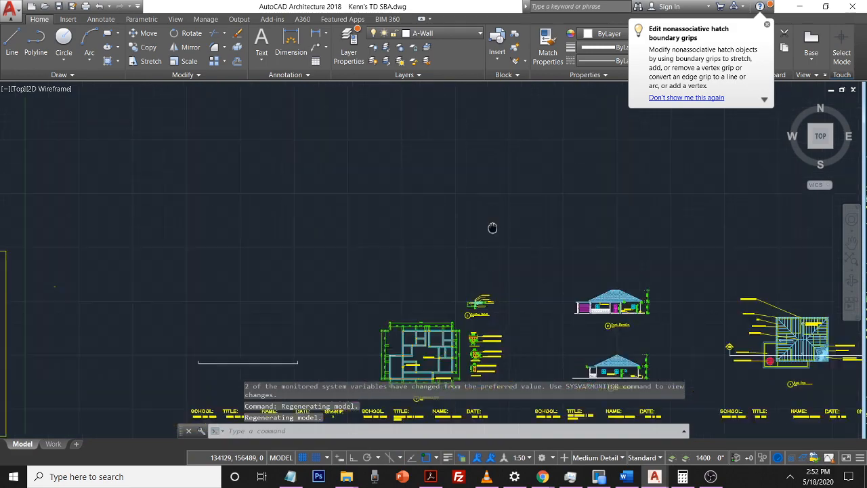
pyautogui.scroll(-2, 375, 231)
pyautogui.moveTo(389, 290)
pyautogui.mouseDown(button='middle')
pyautogui.moveTo(409, 265)
pyautogui.moveTo(467, 234)
pyautogui.mouseUp(button='middle')
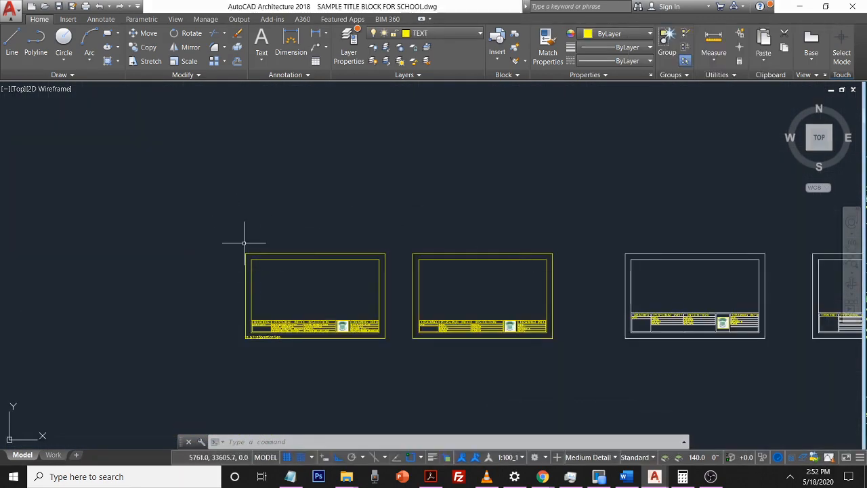
# In SAMPLE TITLE BLOCK FOR SCHOOL.dwg, copy the leftmost yellow title block with a base point using COPYBASE
pyautogui.moveTo(246, 237); pyautogui.dragTo(234, 165, button='middle')
pyautogui.scroll(2, 224, 170)
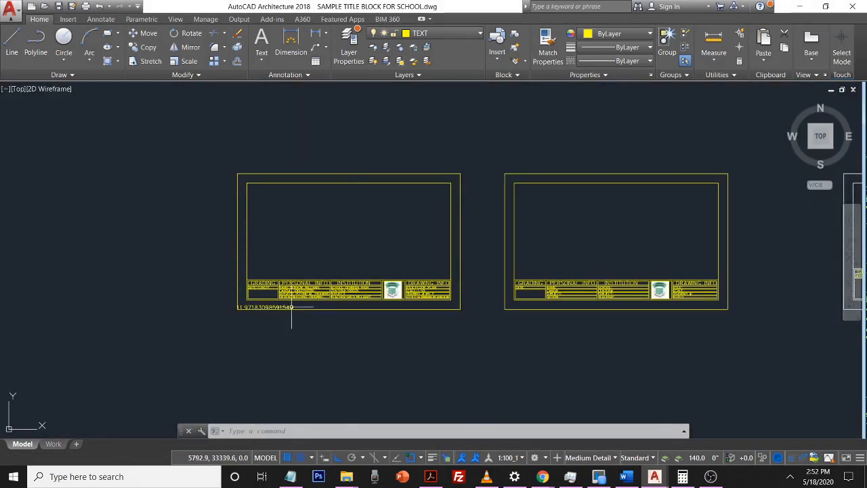
pyautogui.click(247, 172)
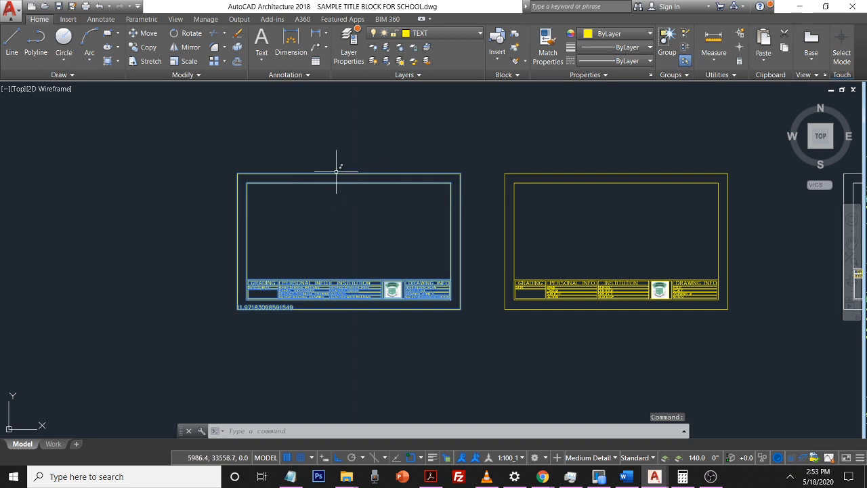
pyautogui.write('copy')
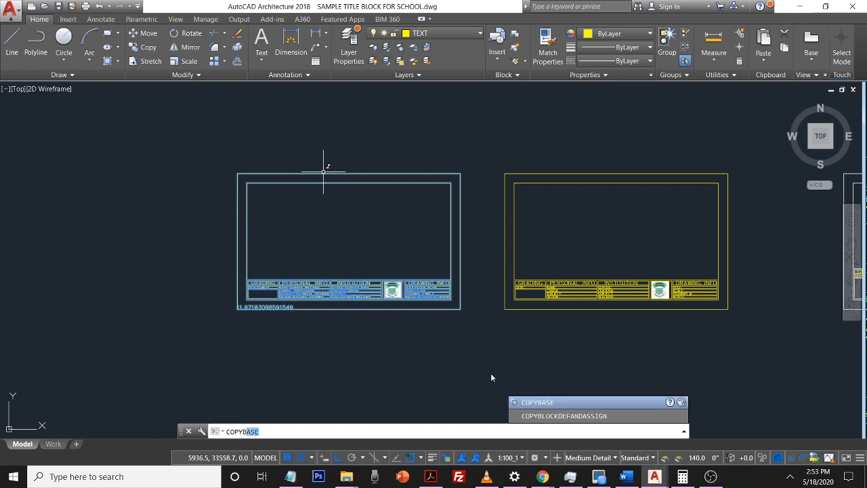
pyautogui.click(542, 403)
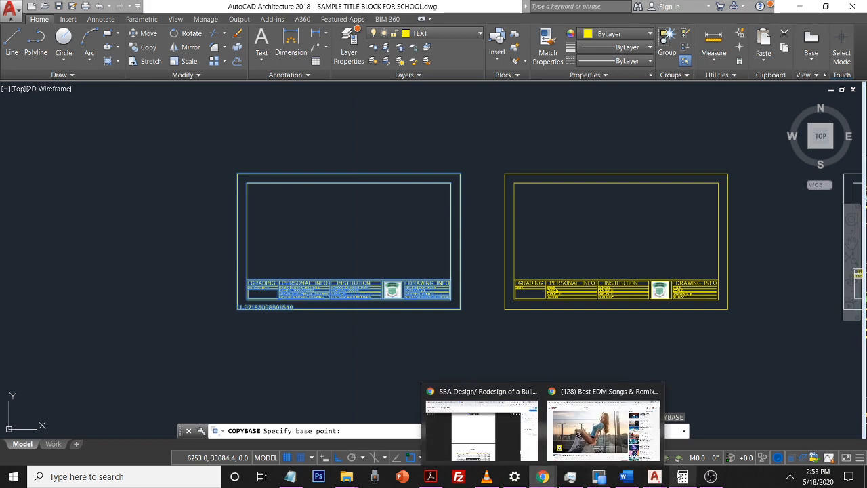
# Switch to Floor 4.dwg and paste the copied title block into the empty space below the roof plan sheet
pyautogui.moveTo(656, 477)
pyautogui.click(778, 428)
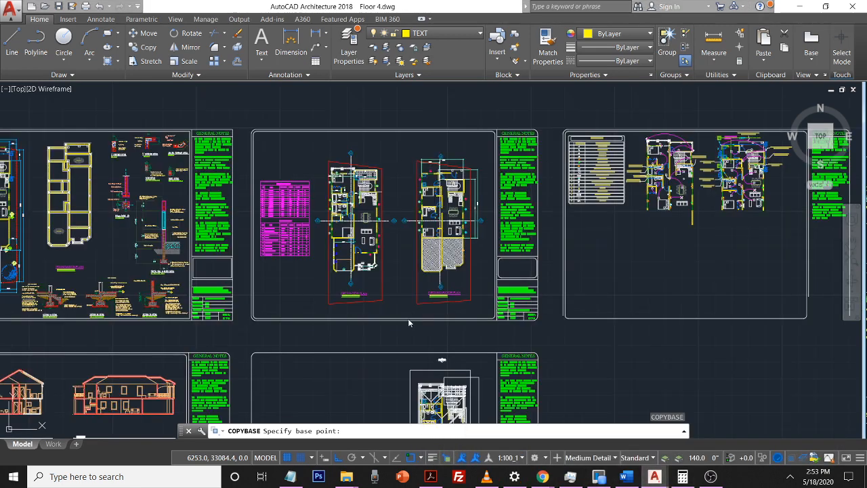
pyautogui.scroll(-5, 237, 245)
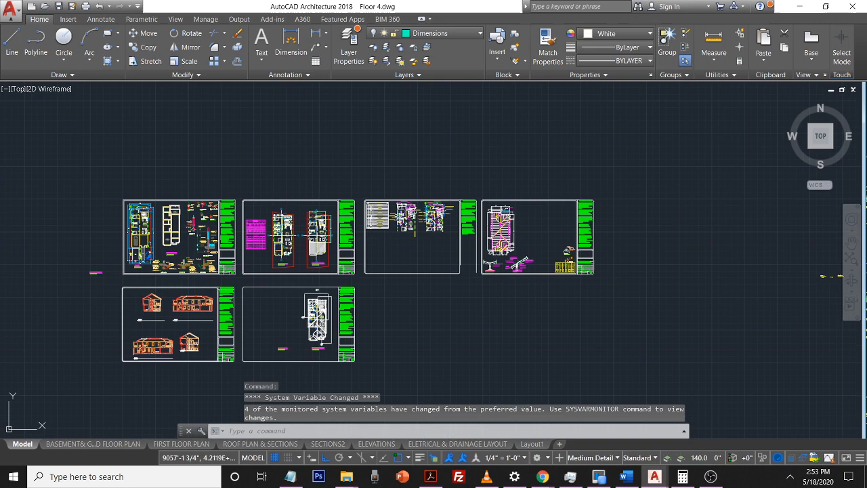
pyautogui.moveTo(214, 221)
pyautogui.mouseDown(button='middle')
pyautogui.moveTo(265, 140)
pyautogui.moveTo(159, 116)
pyautogui.mouseUp(button='middle')
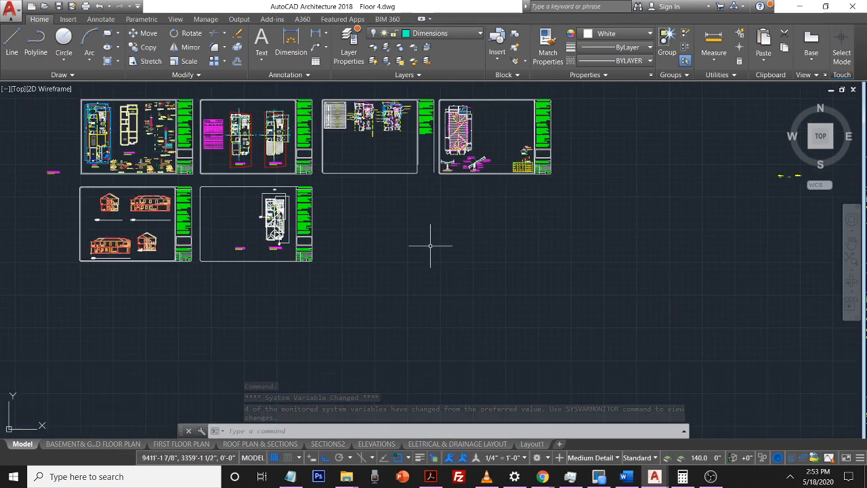
pyautogui.hotkey('ctrl', 'v')
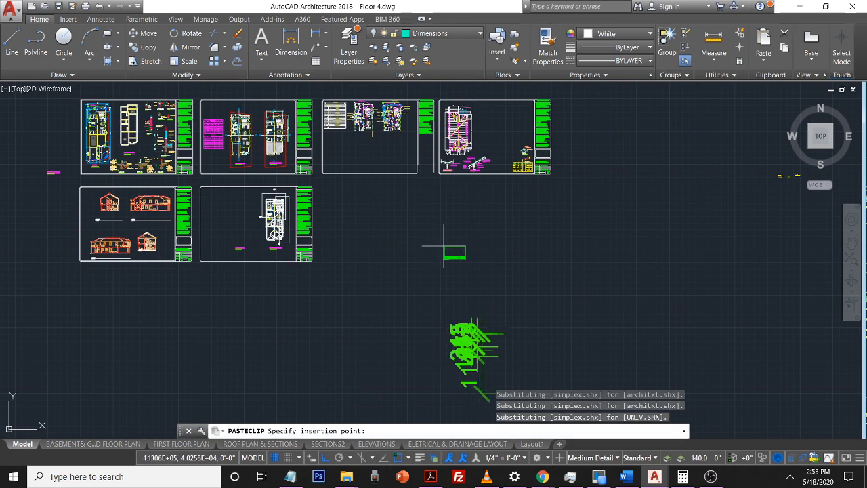
pyautogui.click(458, 242)
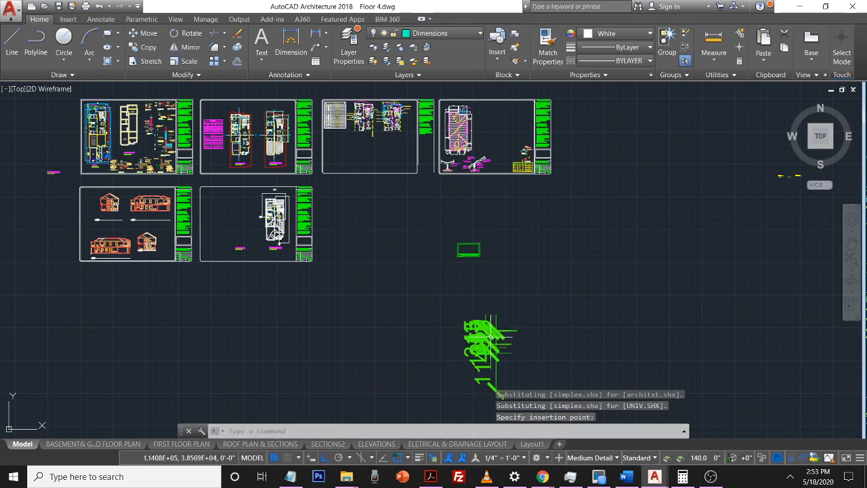
pyautogui.press('Escape')
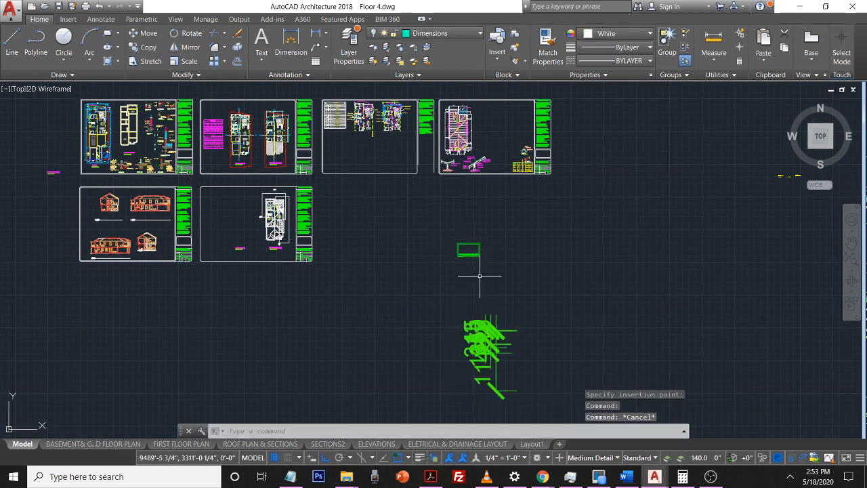
# Inspect the pasted title block up close and compare its size with the existing sheets
pyautogui.scroll(4, 474, 270)
pyautogui.click(460, 218)
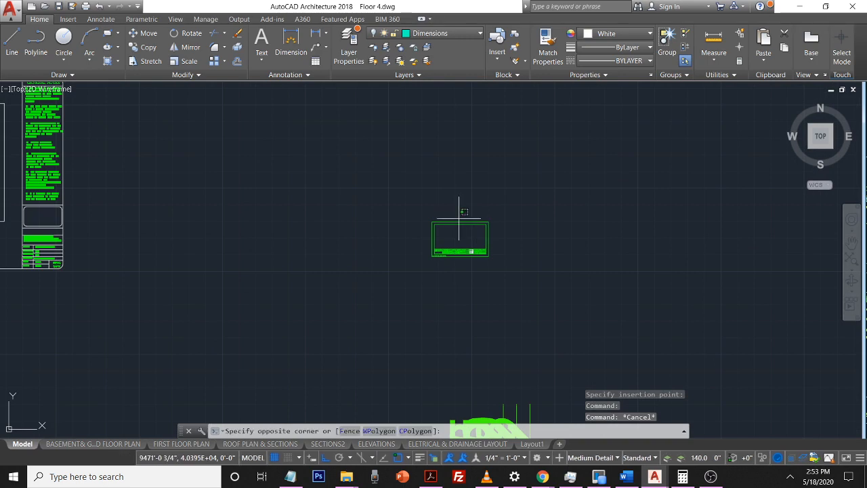
pyautogui.click(457, 223)
pyautogui.scroll(4, 515, 232)
pyautogui.scroll(-4, 499, 228)
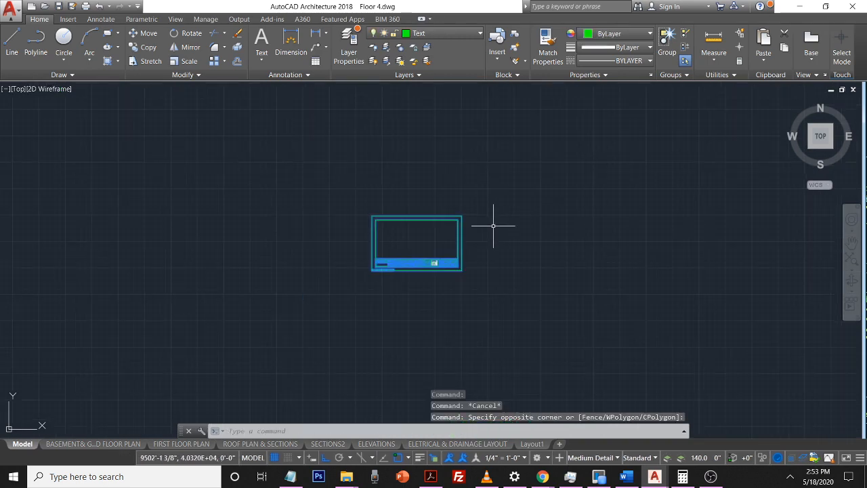
pyautogui.press('Escape')
pyautogui.scroll(-3, 474, 214)
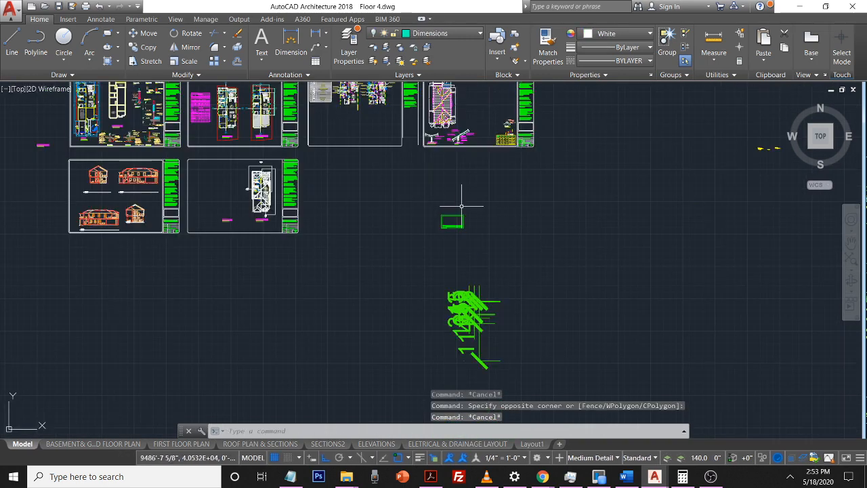
# Try scaling the pasted title block by a factor of 50 about its lower-right corner, and undo the scaling
pyautogui.scroll(-1, 455, 240)
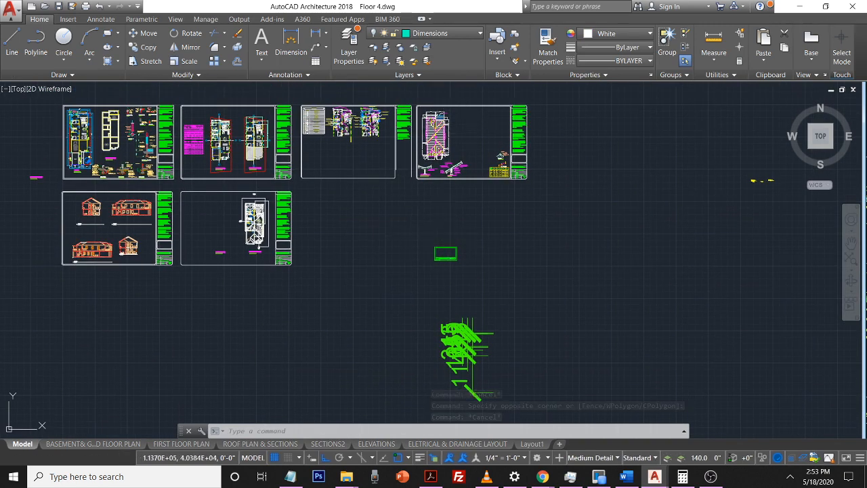
pyautogui.click(447, 245)
pyautogui.write('x')
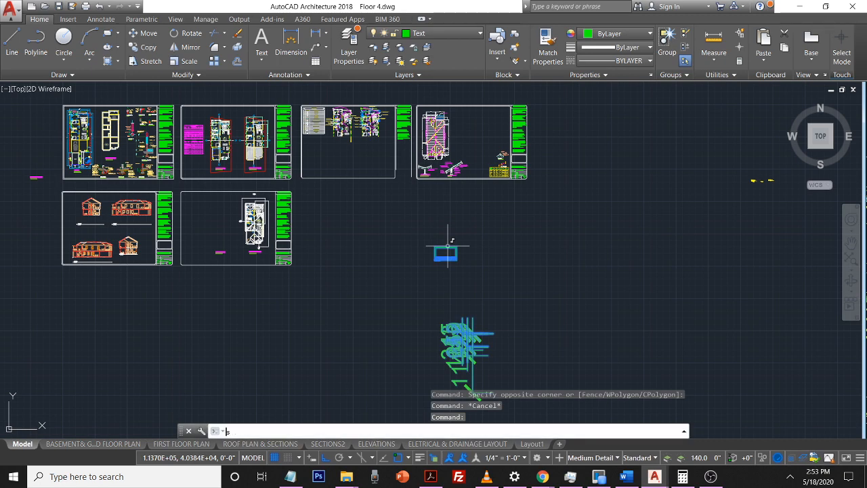
pyautogui.write('l')
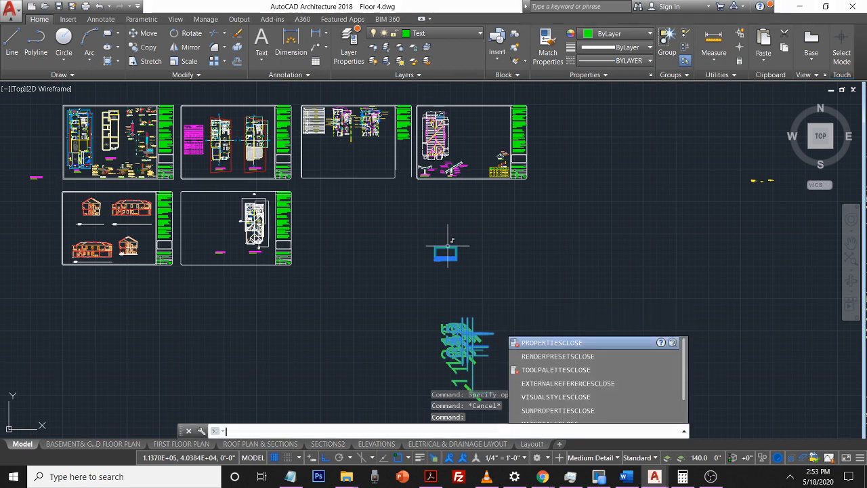
pyautogui.press('BackSpace')
pyautogui.write('scale')
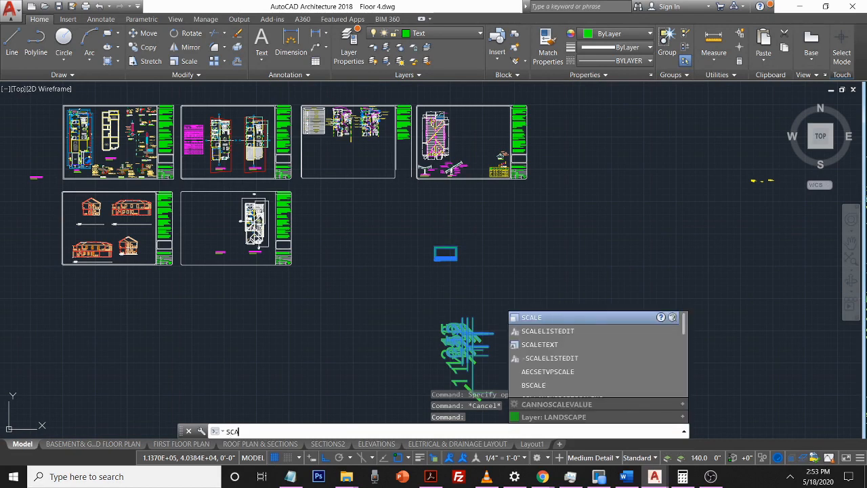
pyautogui.press('Return')
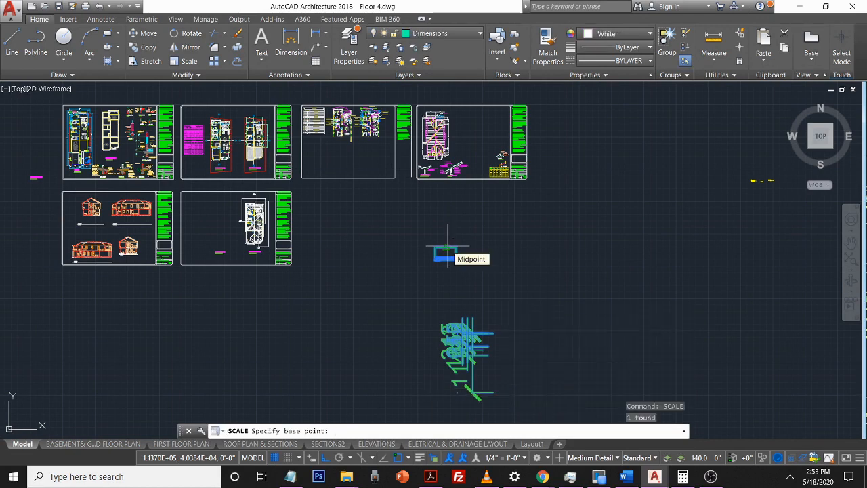
pyautogui.click(456, 258)
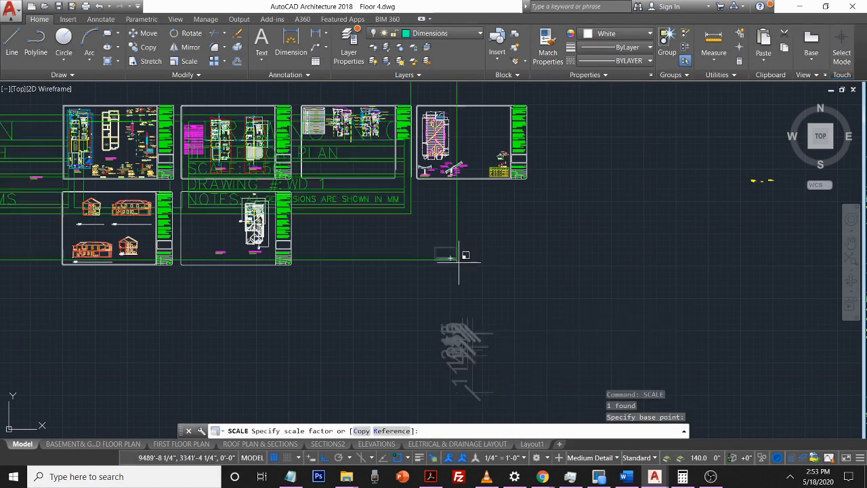
pyautogui.scroll(-3, 463, 260)
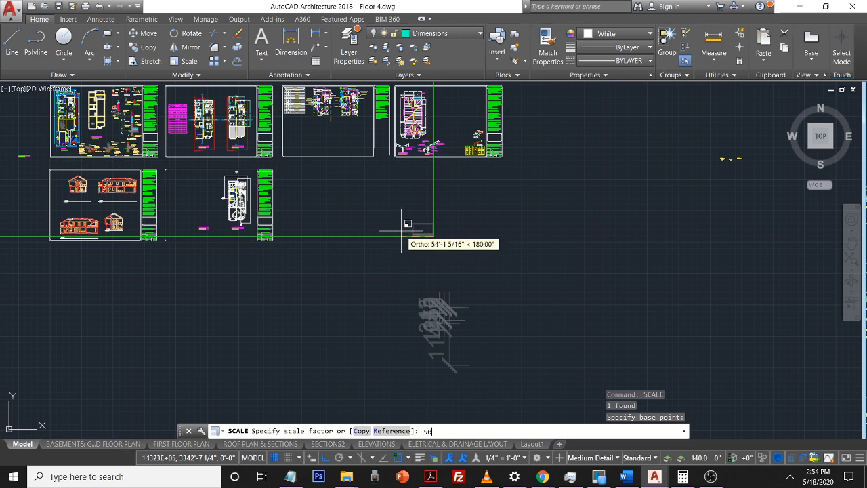
pyautogui.press('Return')
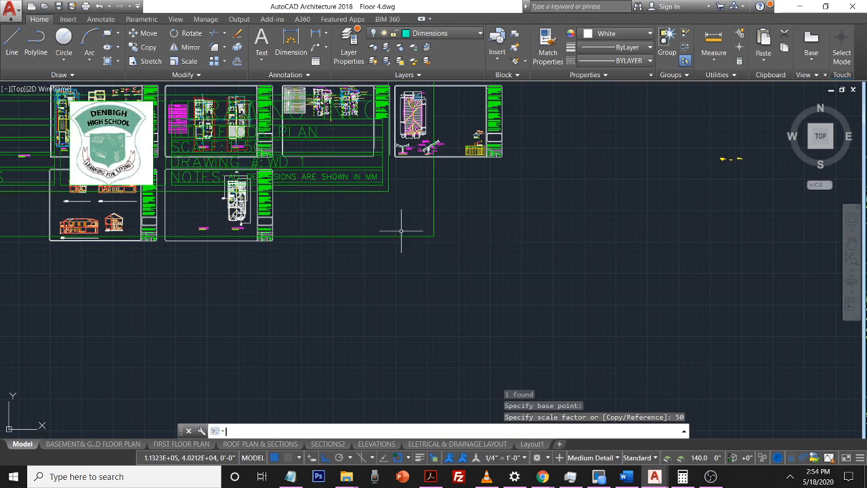
pyautogui.hotkey('ctrl', 'z')
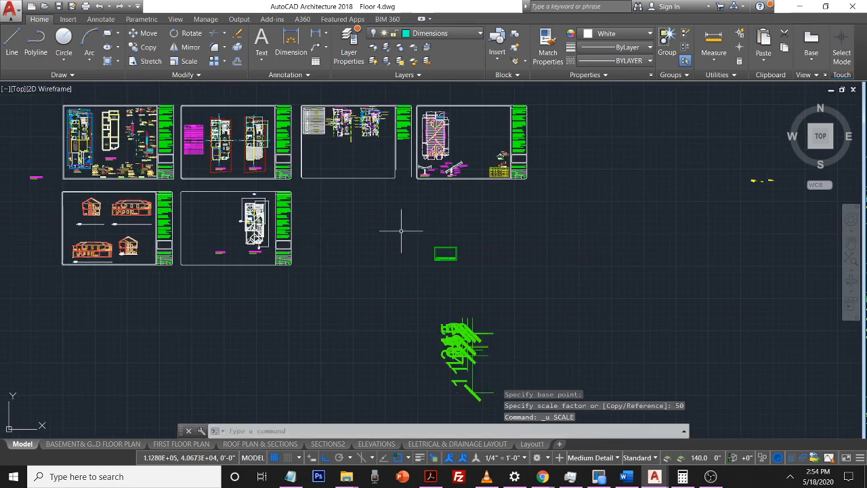
# Scale the small pasted title block by a factor of 6, using its lower-right corner as the base point
pyautogui.click(451, 248)
pyautogui.click(452, 257)
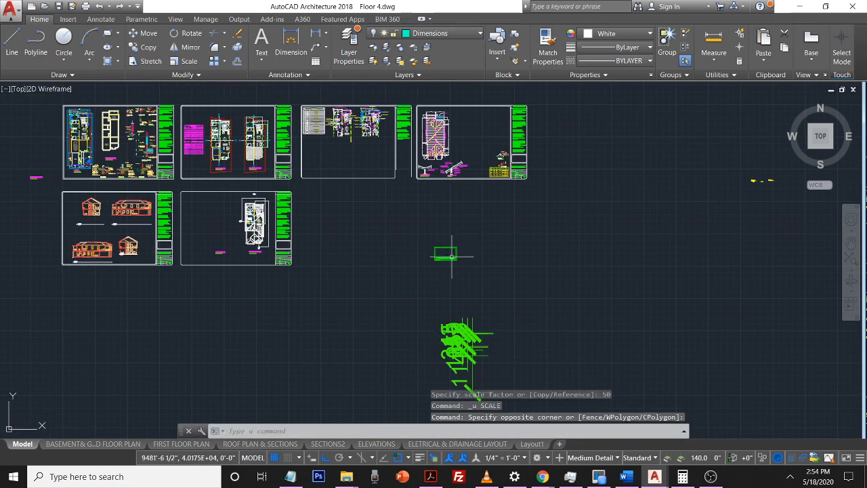
pyautogui.write('sc')
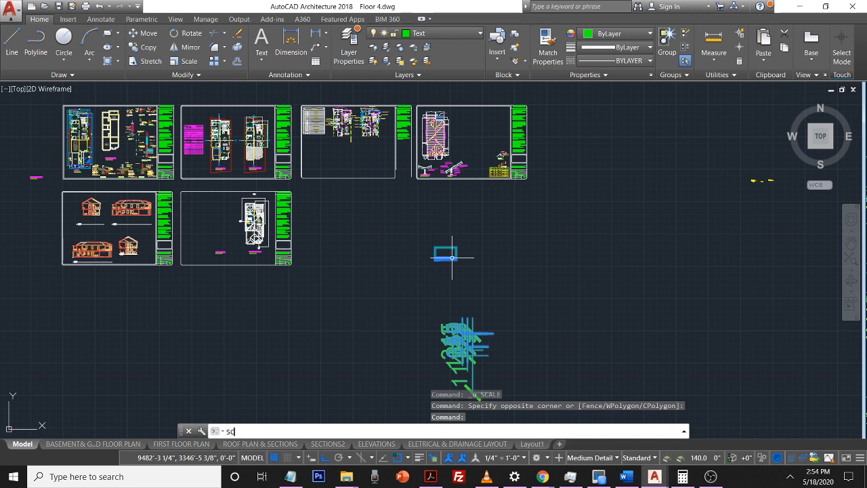
pyautogui.write('al')
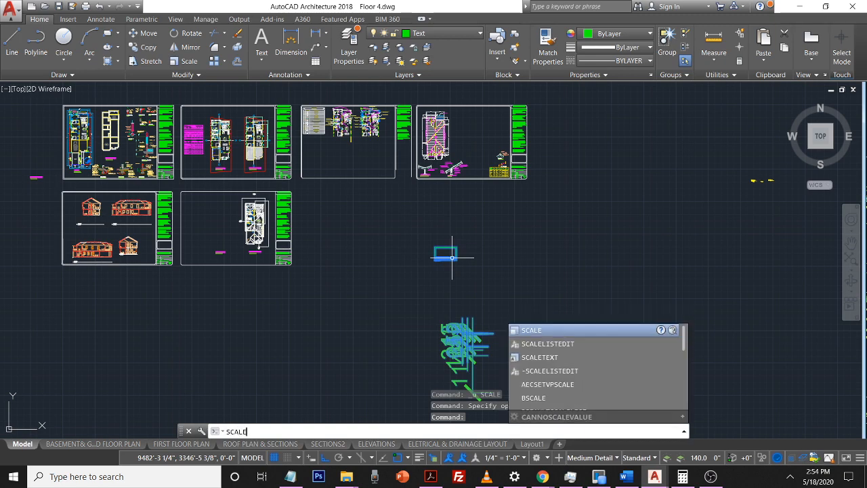
pyautogui.press('Return')
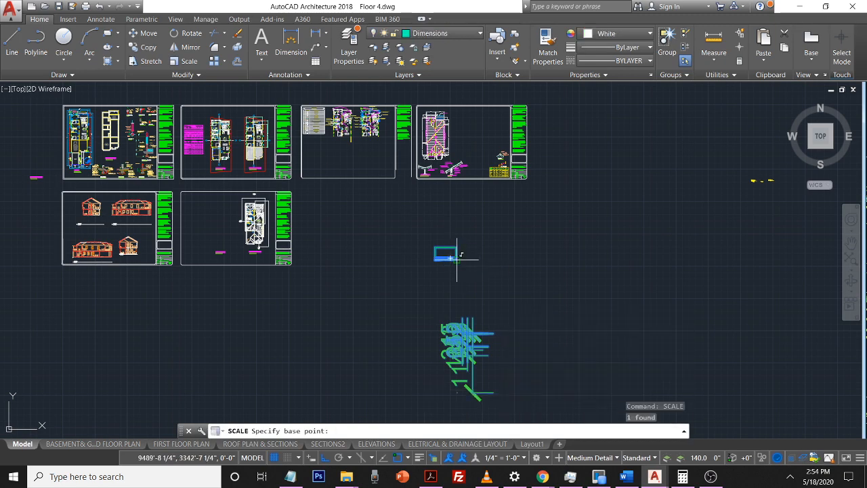
pyautogui.click(455, 258)
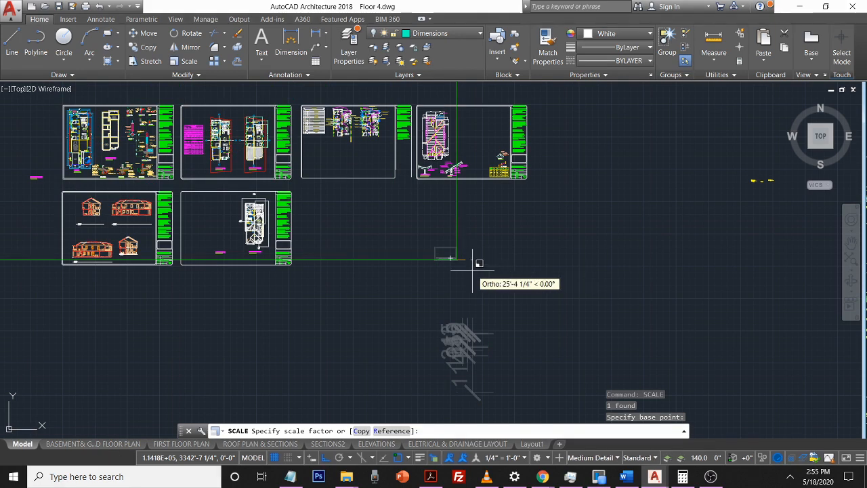
pyautogui.press('Return')
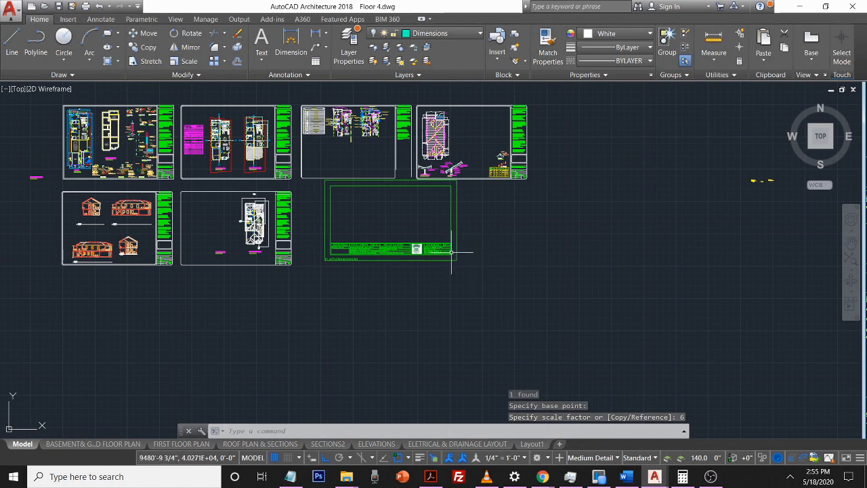
# Move the enlarged title block by its lower-right corner, with Ortho off, to the empty space below and right of the roof plan sheet
pyautogui.click(451, 255)
pyautogui.moveTo(453, 265); pyautogui.dragTo(426, 277)
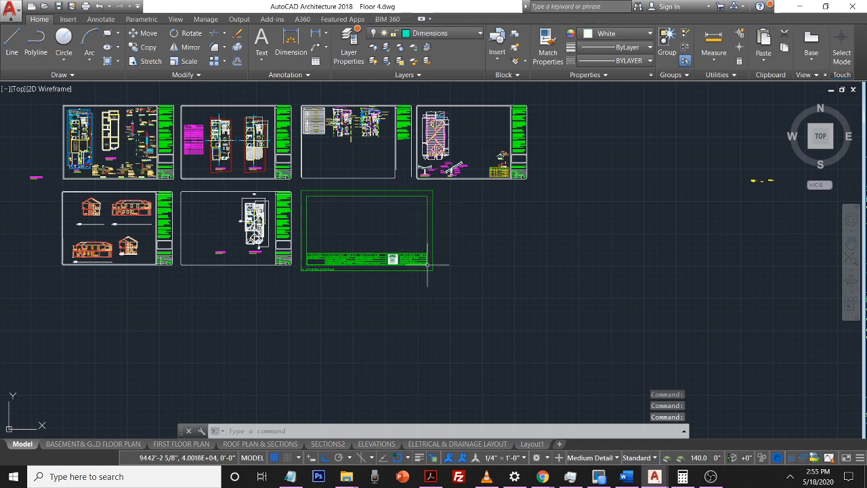
pyautogui.click(427, 266)
pyautogui.write('M')
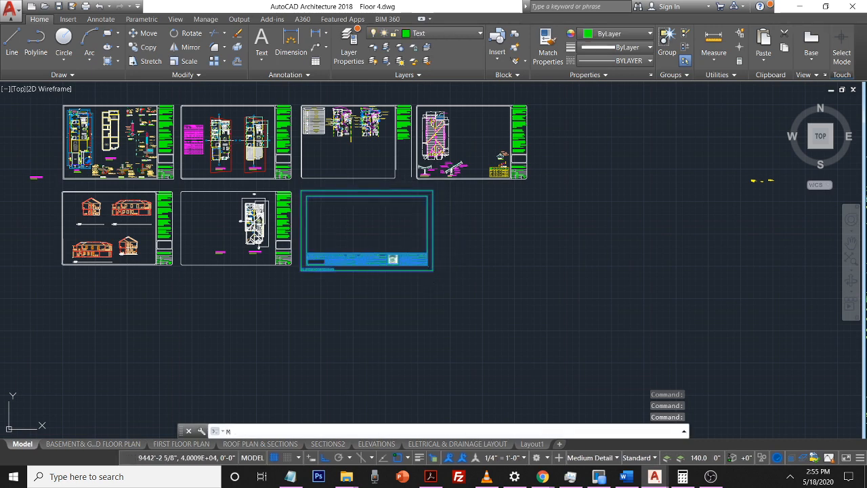
pyautogui.press('Return')
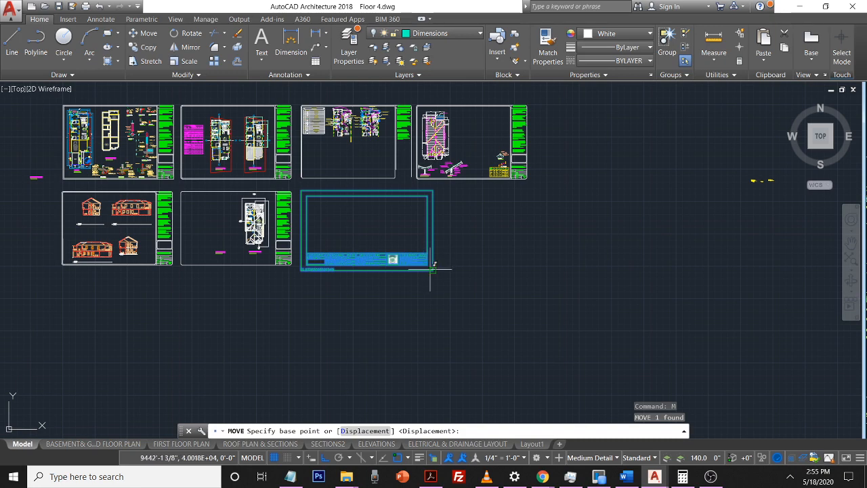
pyautogui.click(433, 268)
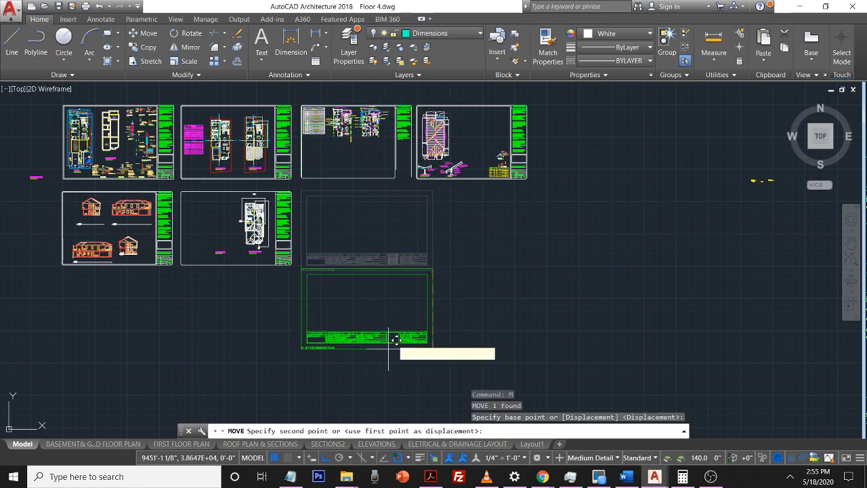
pyautogui.click(326, 458)
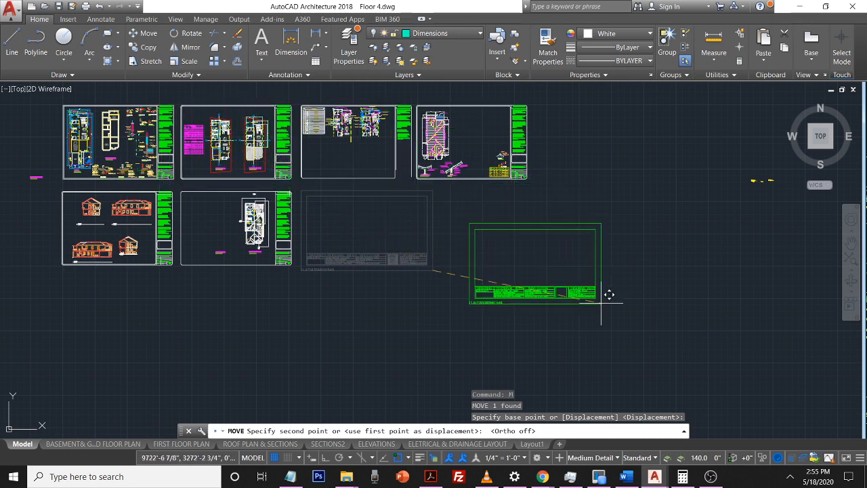
pyautogui.click(599, 291)
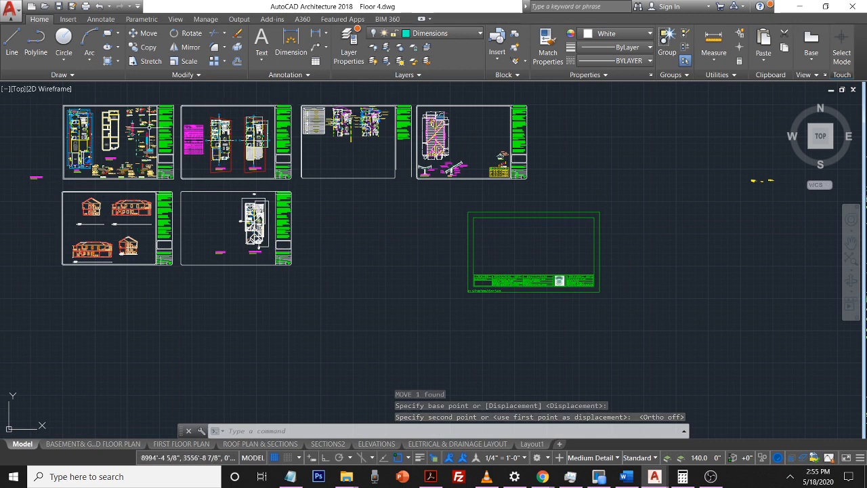
pyautogui.click(467, 236)
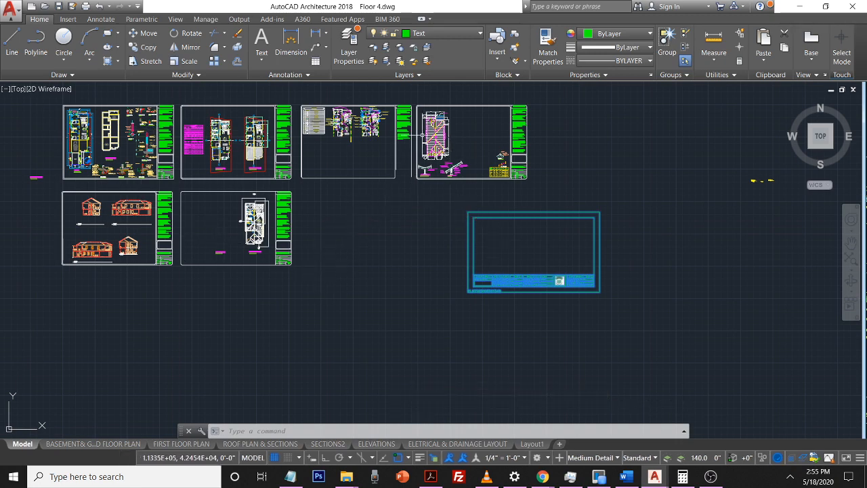
pyautogui.press('Escape')
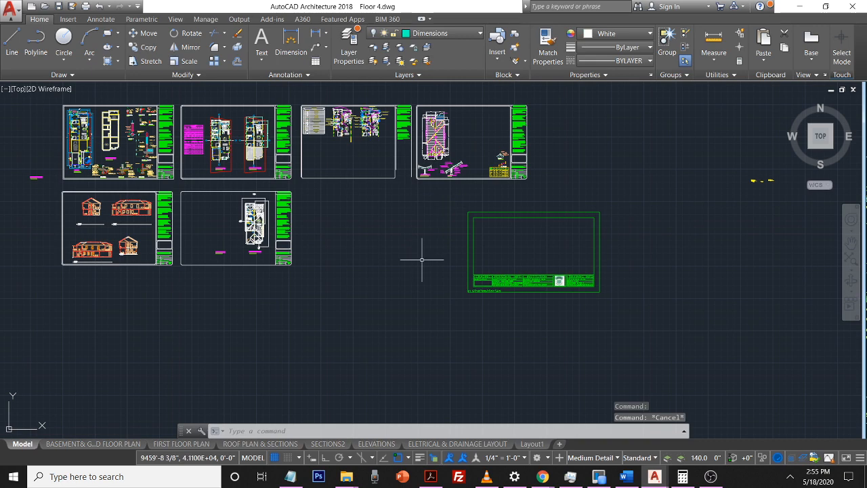
# Start a plot of the model space with AutoCAD PDF (High Quality Print).pc3 as the plotter
pyautogui.click(15, 6)
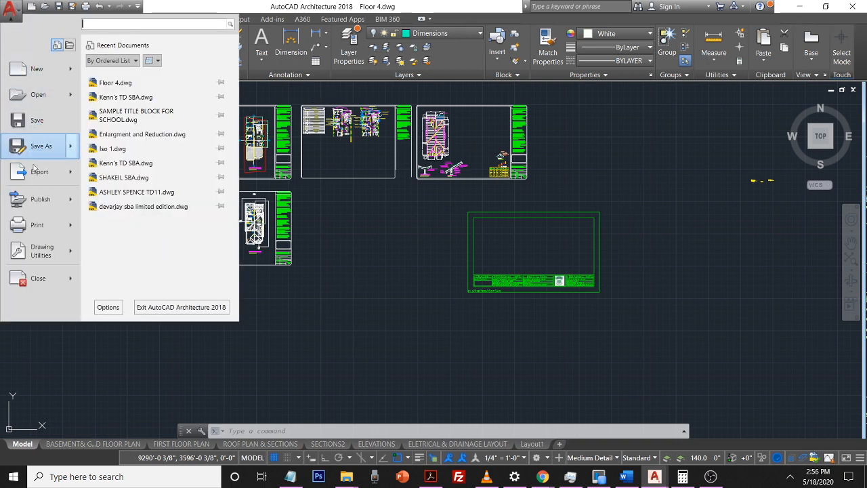
pyautogui.moveTo(49, 229)
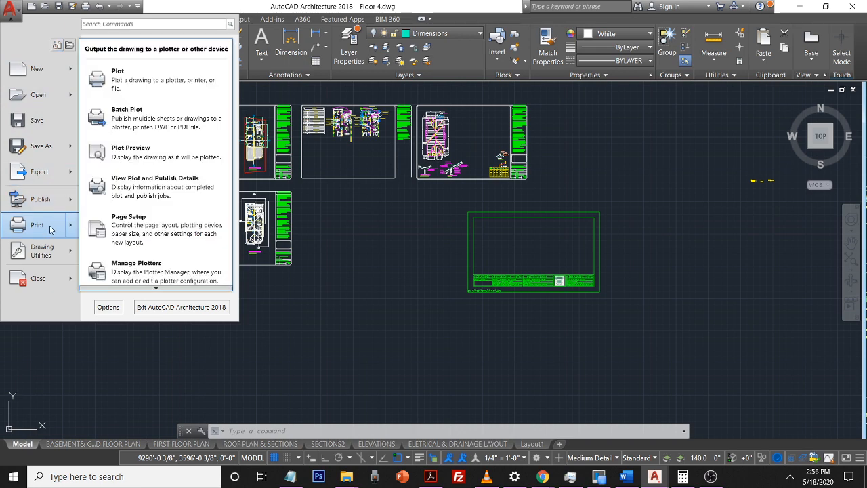
pyautogui.click(122, 81)
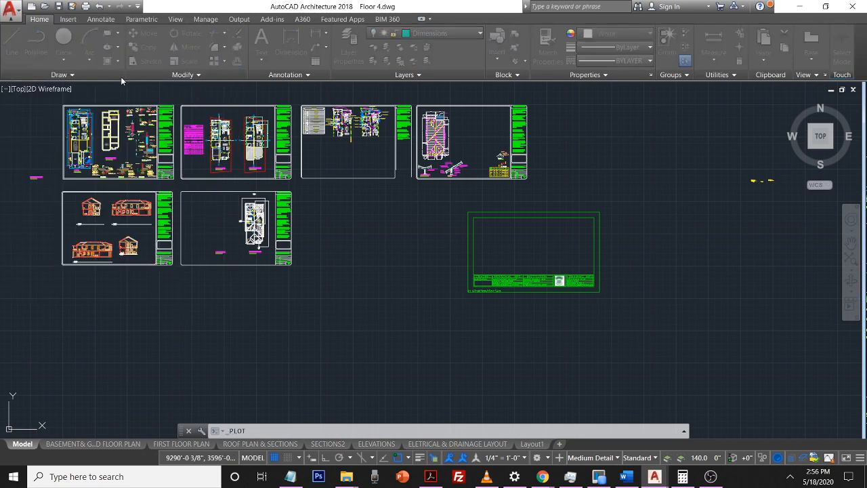
pyautogui.click(317, 153)
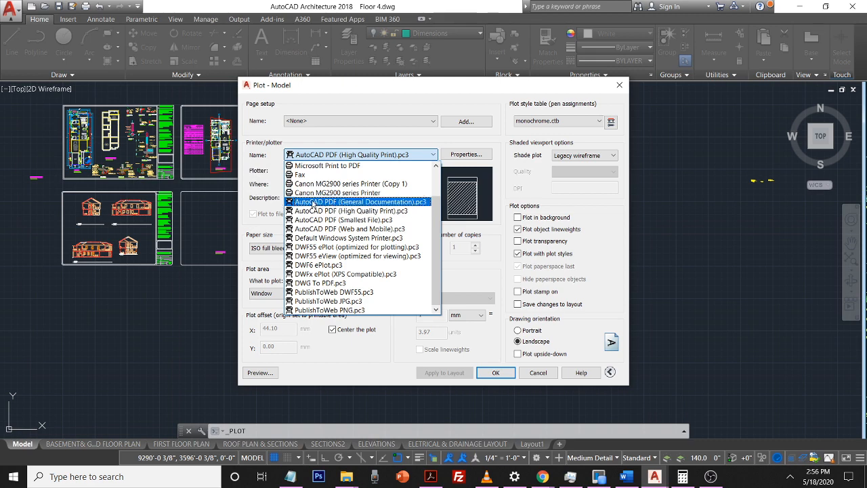
pyautogui.click(357, 211)
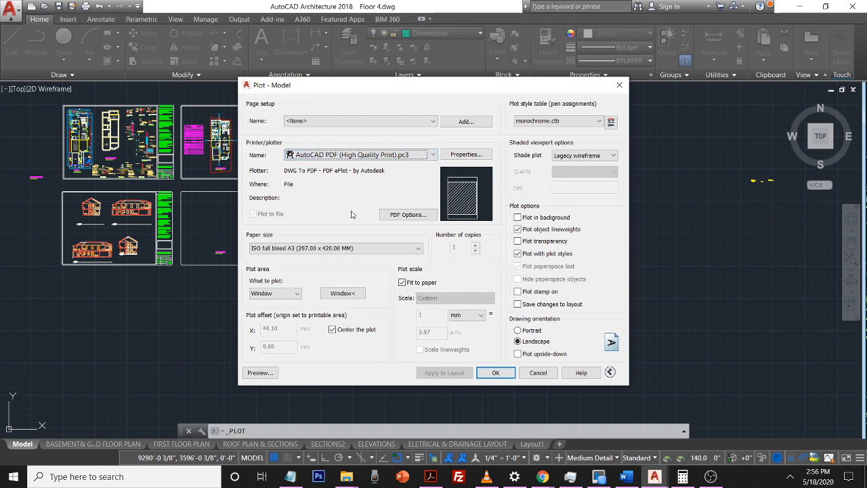
# Set the plot's paper size to ANSI B (17.00 x 11.00 Inches)
pyautogui.click(264, 248)
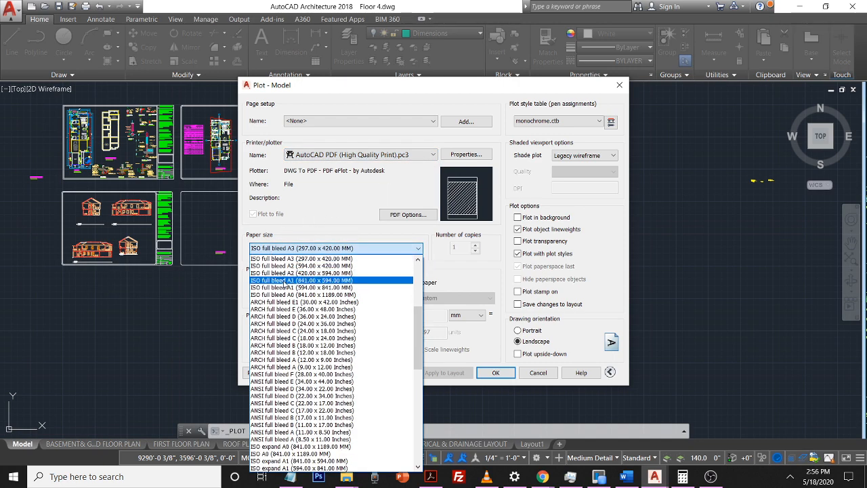
pyautogui.scroll(-13, 305, 301)
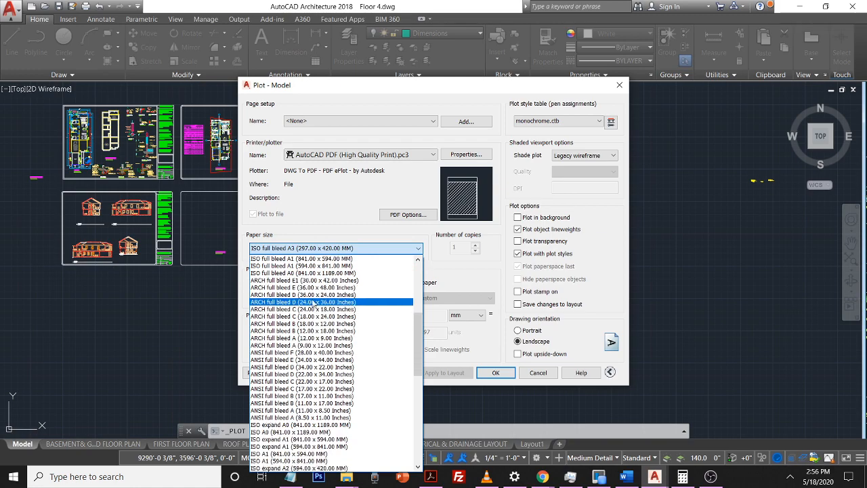
pyautogui.scroll(-2, 311, 325)
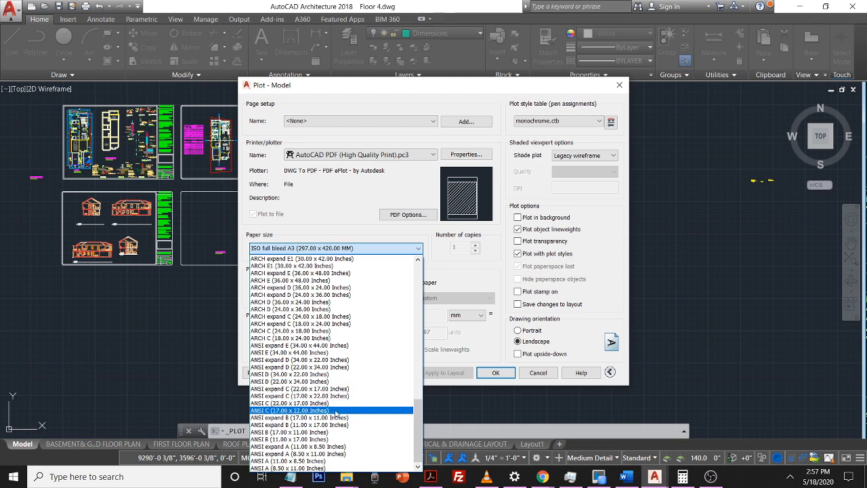
pyautogui.click(298, 432)
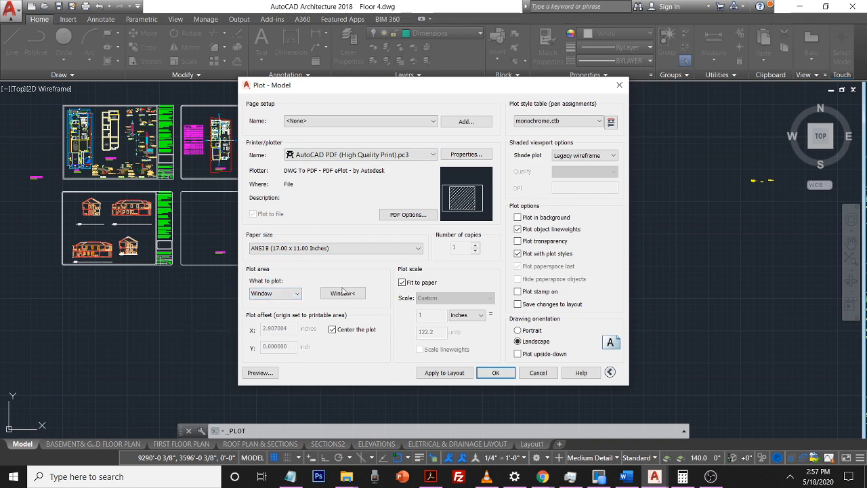
# Set the plot area to Display and move the Plot dialog aside to uncover the drawing sheets
pyautogui.click(297, 293)
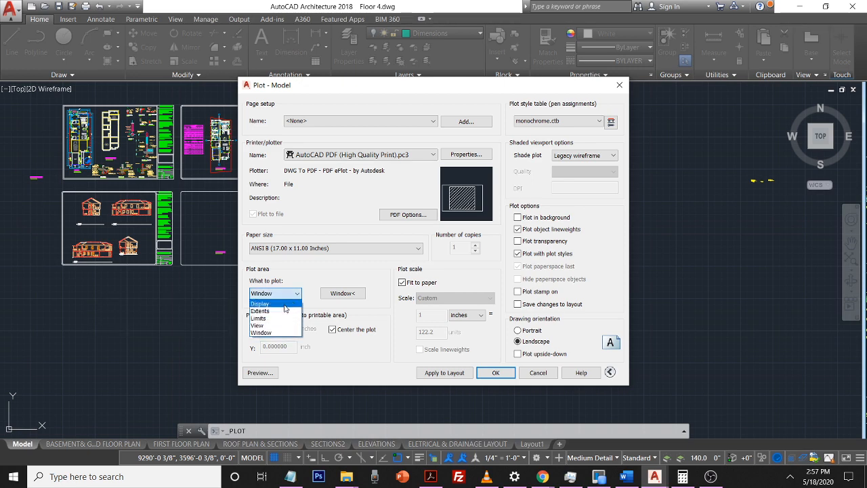
pyautogui.click(286, 304)
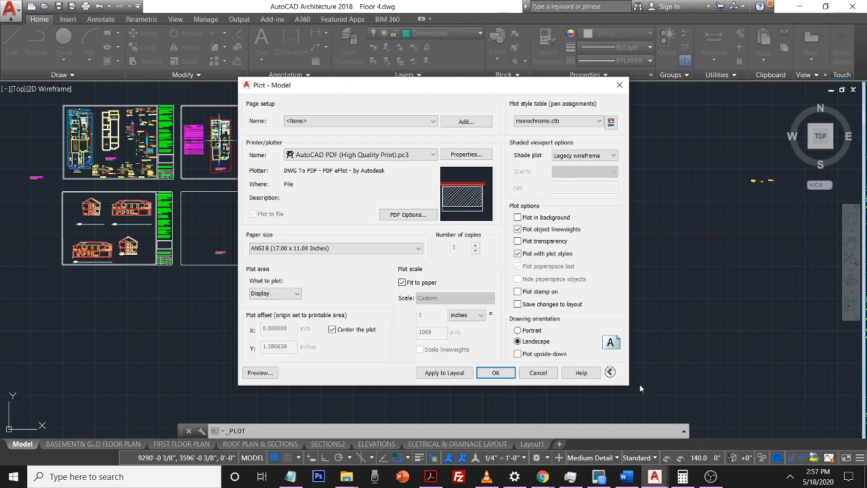
pyautogui.moveTo(545, 87); pyautogui.dragTo(688, 270)
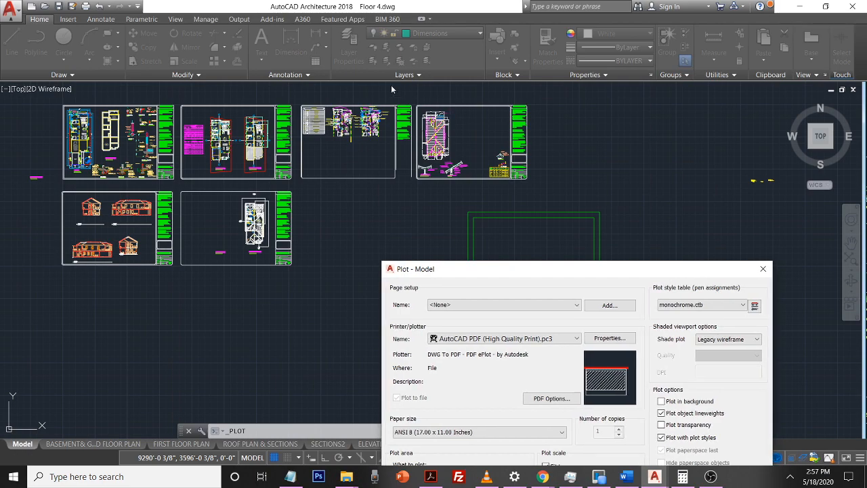
# Set the plot area to Window and enclose the sheet holding the first and ground floor plans, including its general notes column
pyautogui.moveTo(570, 275); pyautogui.dragTo(415, 120)
pyautogui.click(285, 324)
pyautogui.click(265, 362)
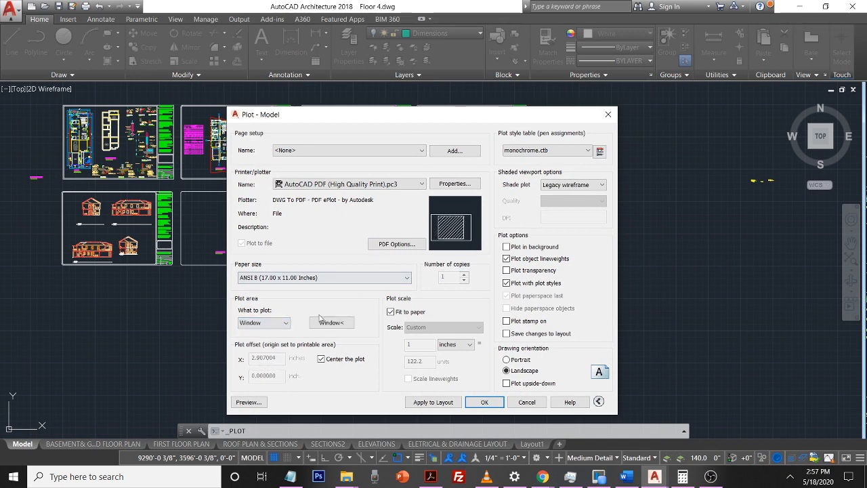
pyautogui.moveTo(352, 122)
pyautogui.mouseDown()
pyautogui.moveTo(599, 136)
pyautogui.moveTo(592, 126)
pyautogui.mouseUp()
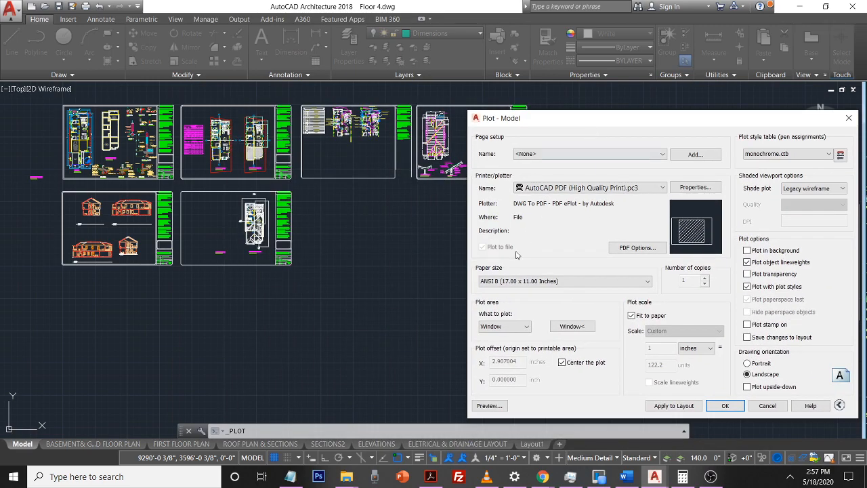
pyautogui.click(571, 328)
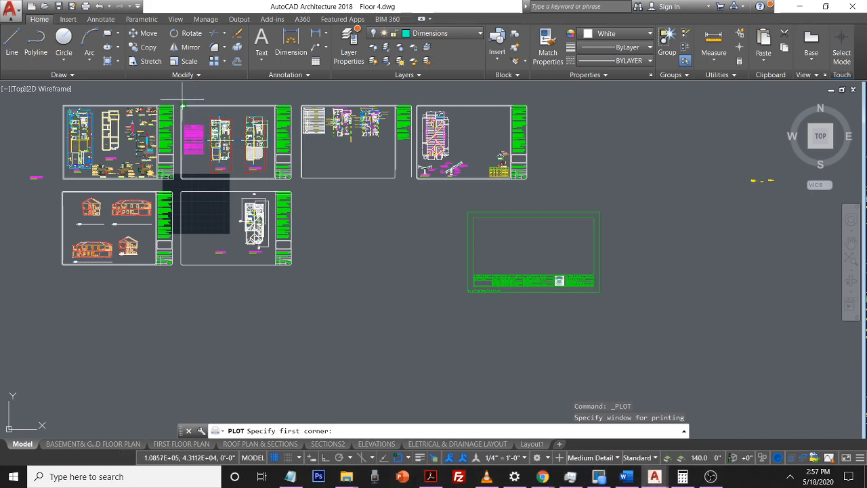
pyautogui.scroll(4, 183, 107)
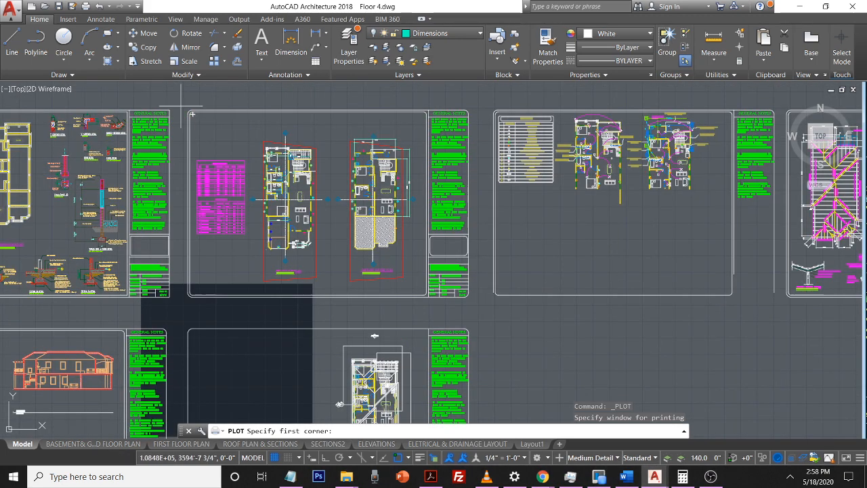
pyautogui.click(187, 98)
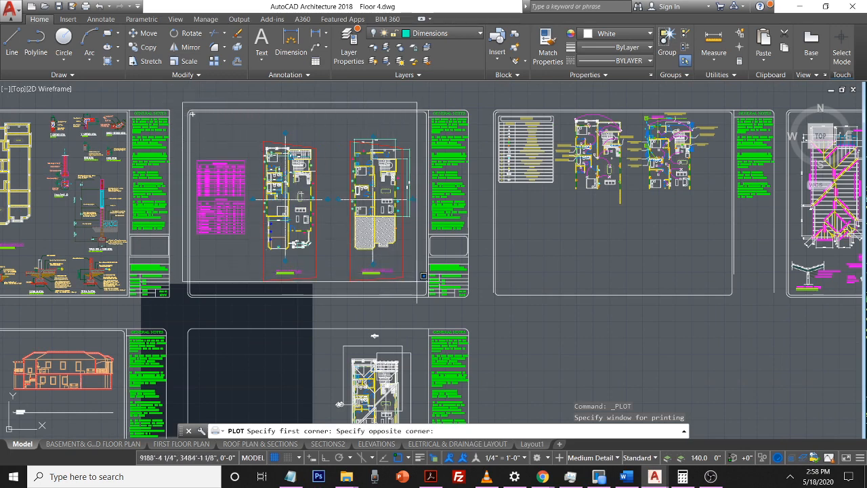
pyautogui.click(475, 303)
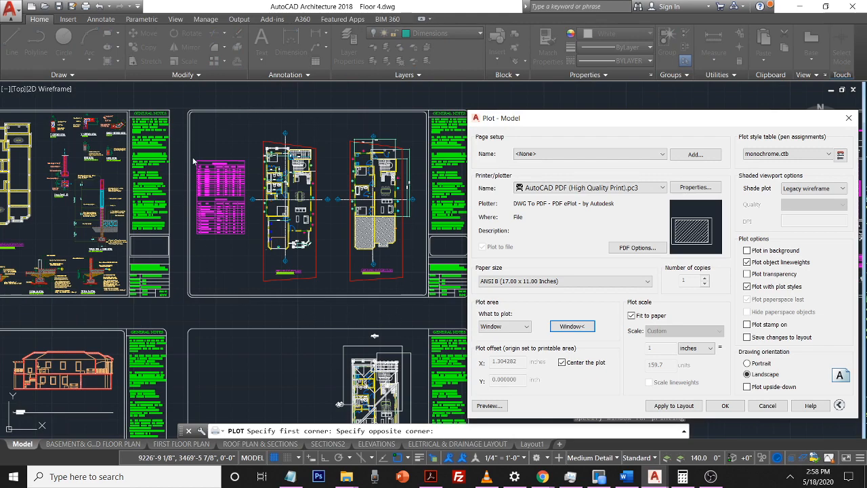
pyautogui.moveTo(649, 122); pyautogui.dragTo(348, 117)
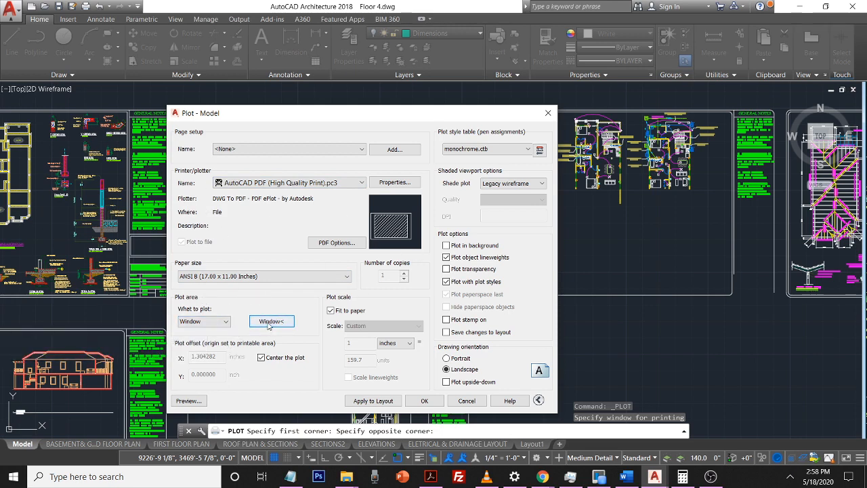
# Try the plot with Fit to paper and Center the plot each disabled, then re-enable both, keeping the ANSI B paper size
pyautogui.click(331, 311)
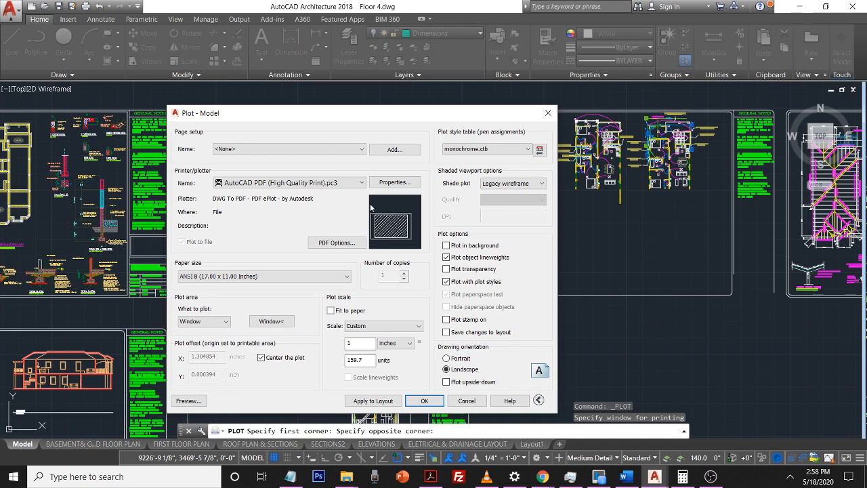
pyautogui.moveTo(407, 216)
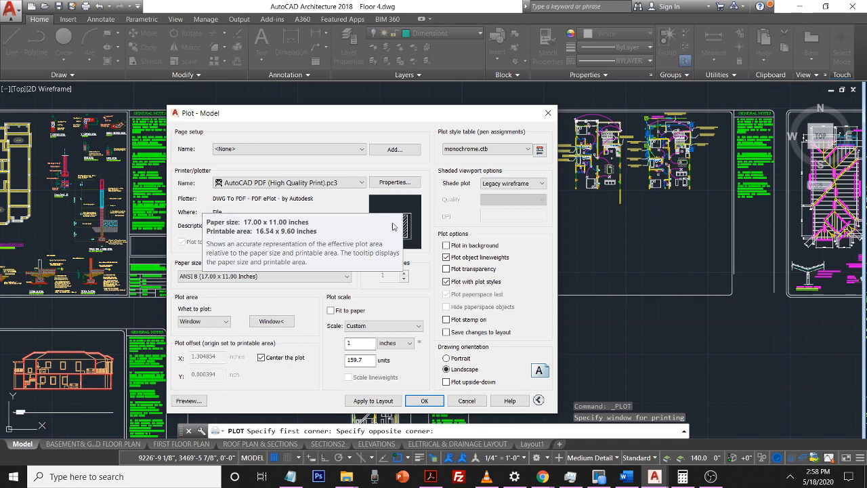
pyautogui.click(331, 311)
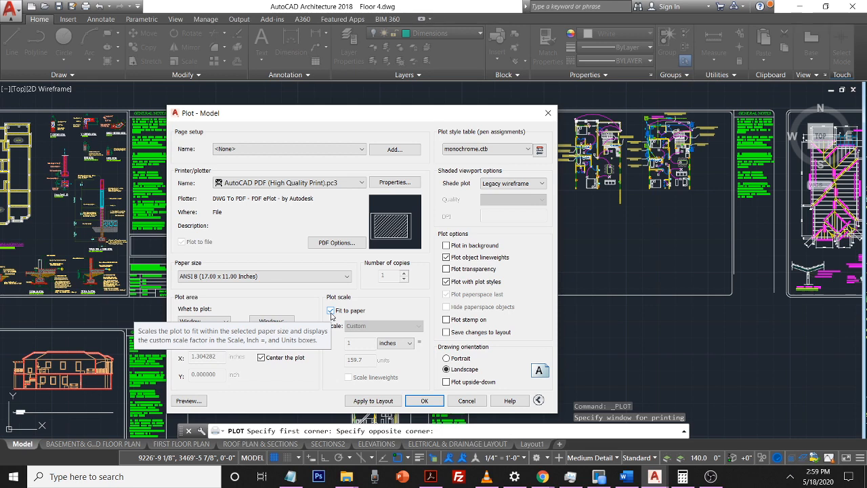
pyautogui.click(331, 311)
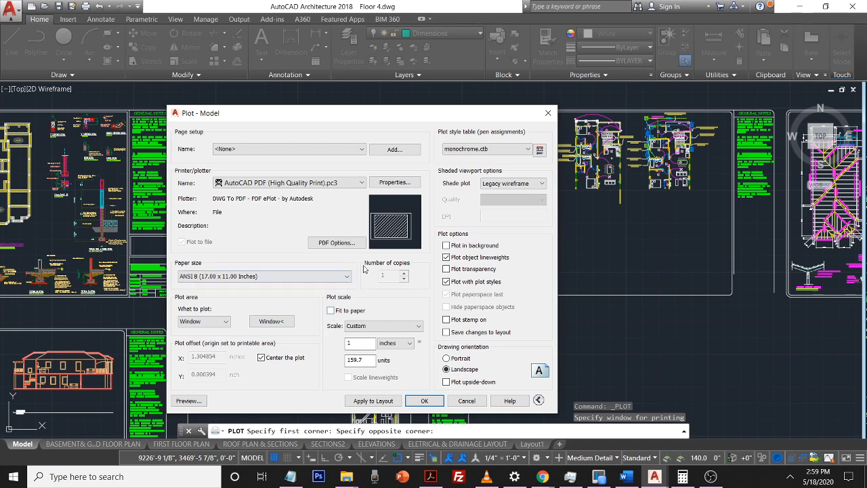
pyautogui.click(346, 279)
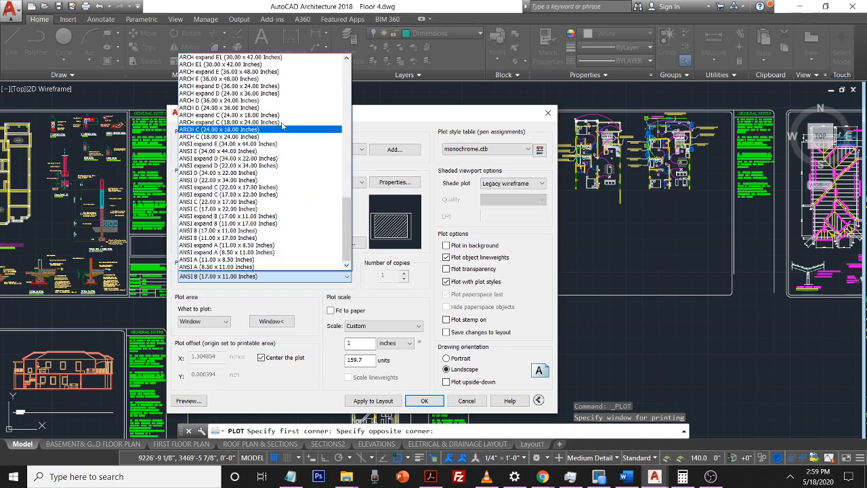
pyautogui.click(409, 298)
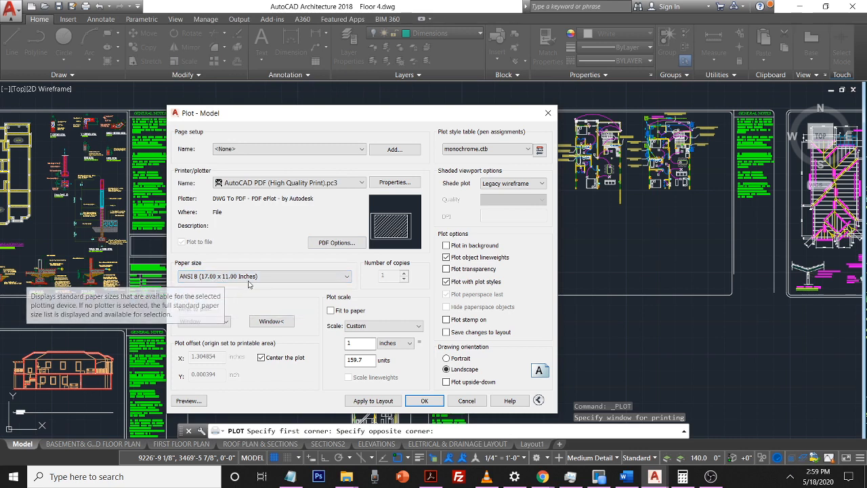
pyautogui.click(331, 311)
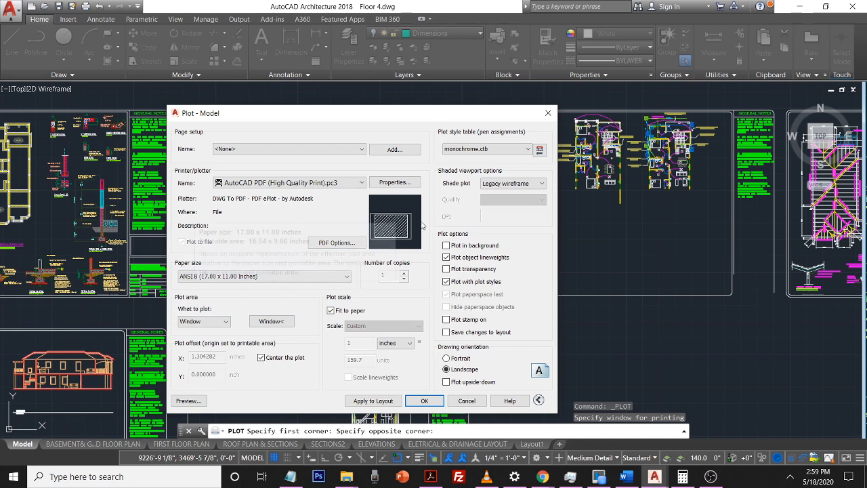
pyautogui.click(261, 357)
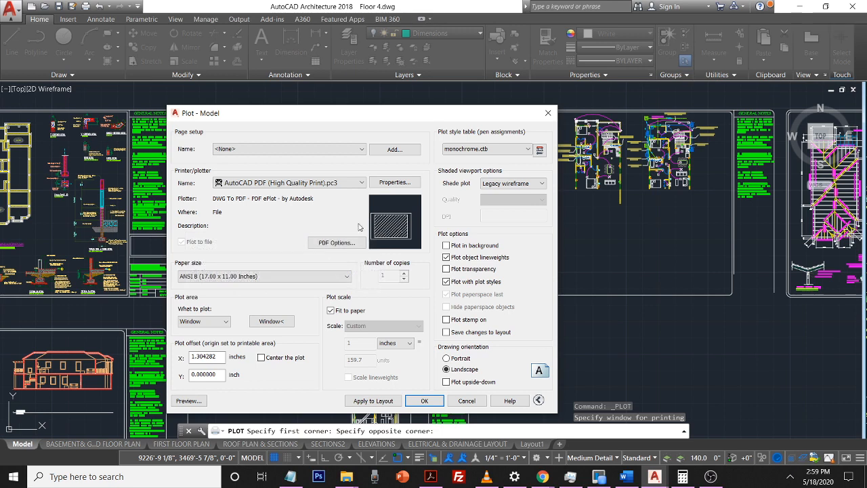
pyautogui.click(262, 357)
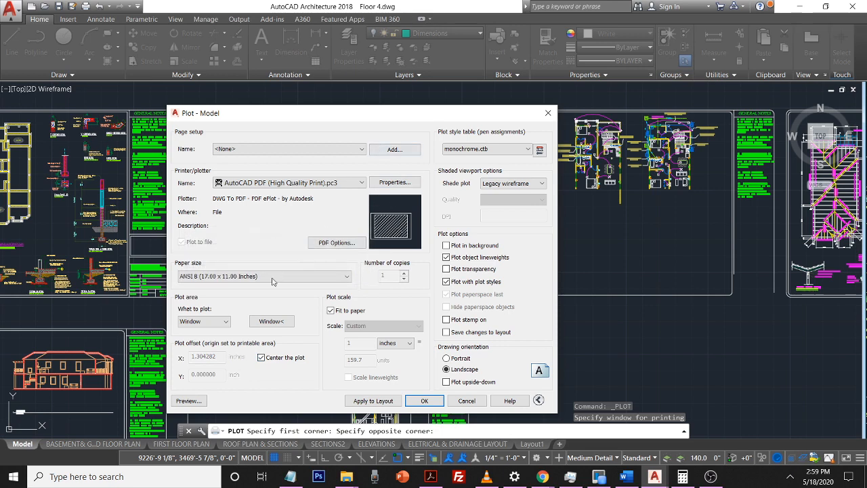
# Choose the monochrome.ctb plot style table and assign it to all layouts
pyautogui.click(509, 150)
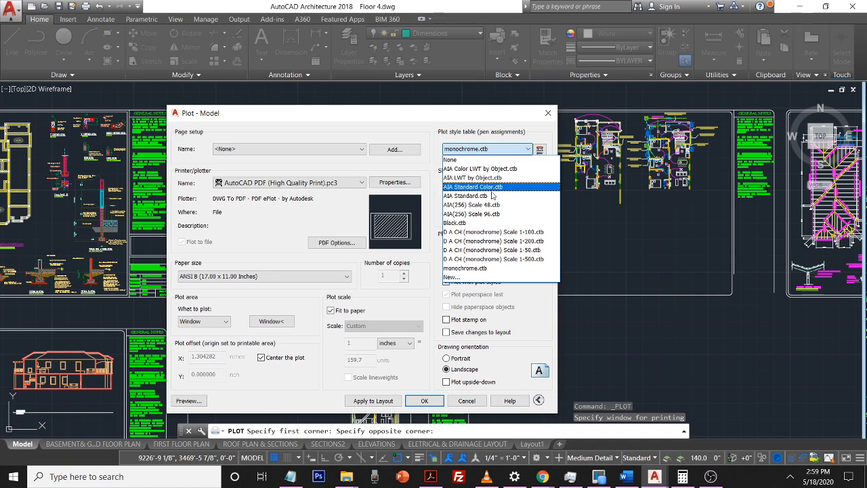
pyautogui.click(469, 269)
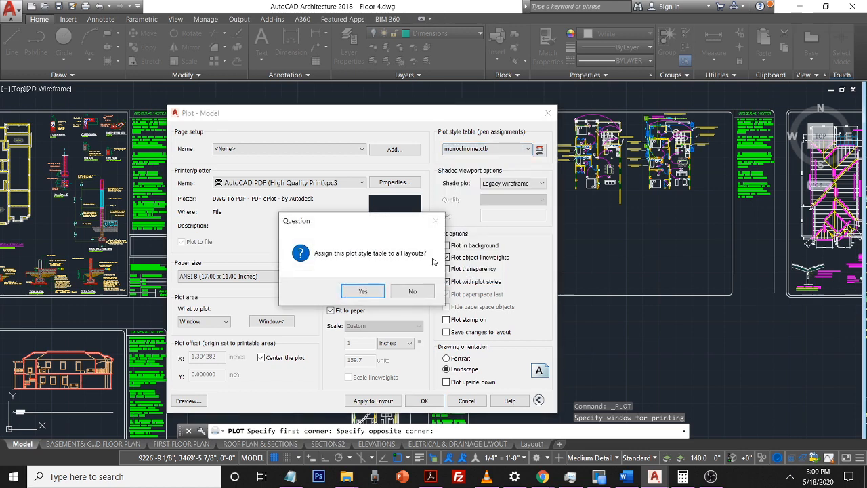
pyautogui.click(358, 292)
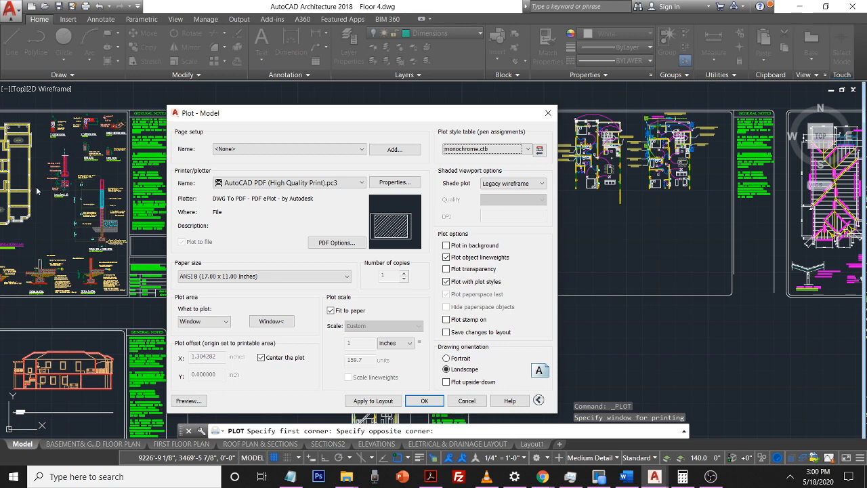
# Preview the plot, examine the floor plans and schedules up close and at full sheet size, and close the preview
pyautogui.click(186, 400)
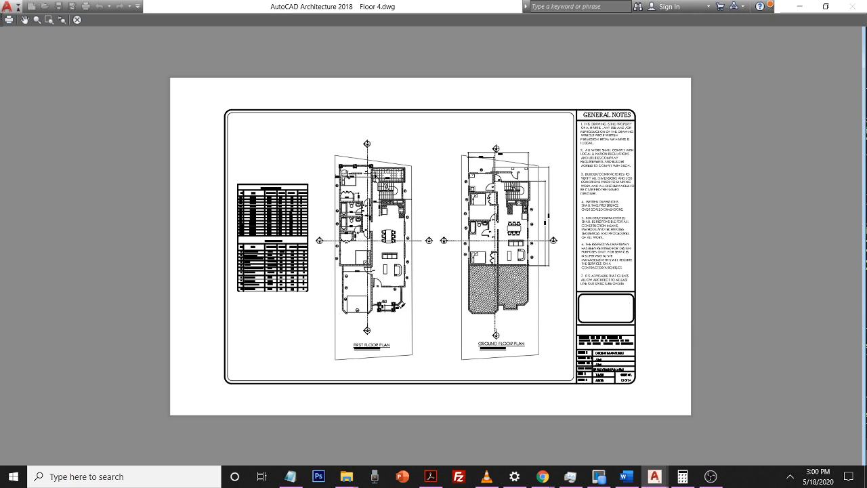
pyautogui.scroll(8, 355, 166)
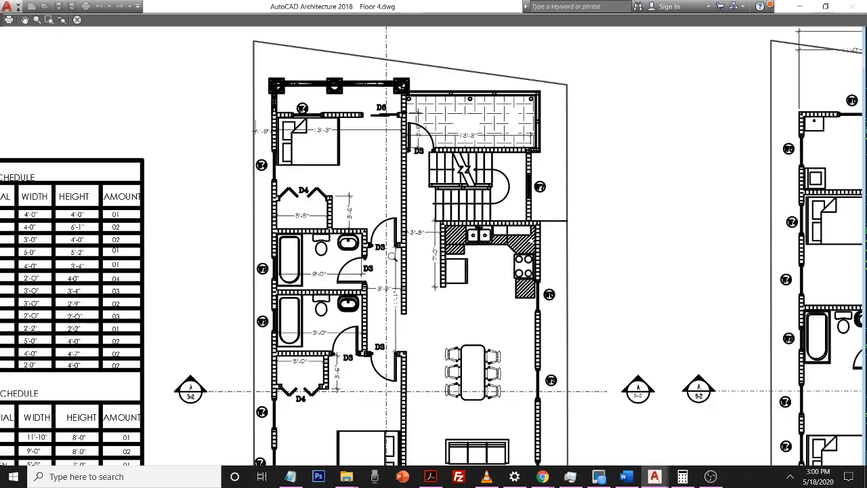
pyautogui.scroll(2, 562, 231)
pyautogui.scroll(-5, 464, 211)
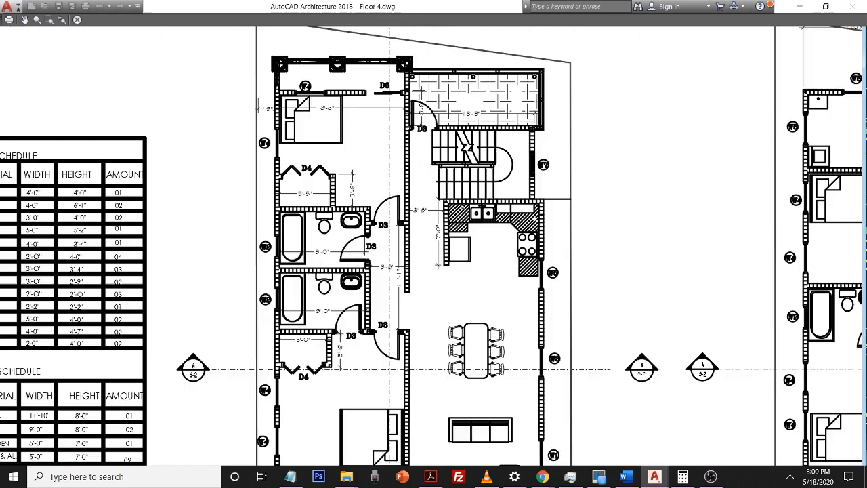
pyautogui.scroll(-2, 159, 215)
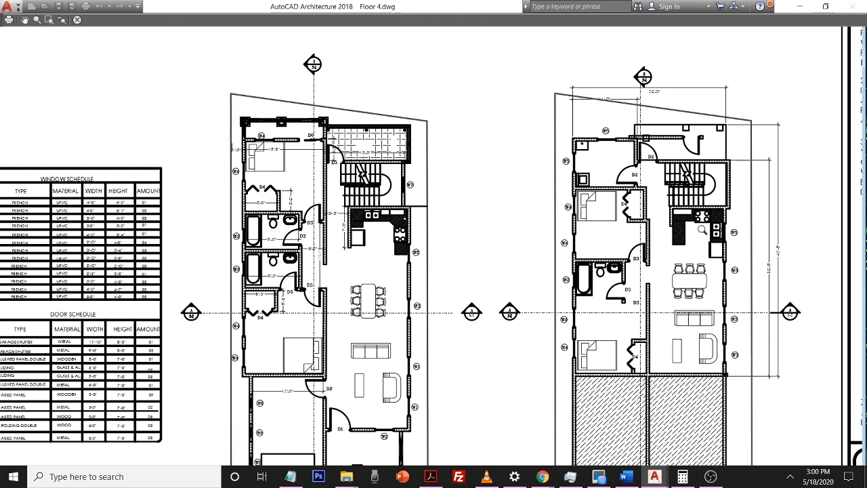
pyautogui.scroll(-4, 281, 179)
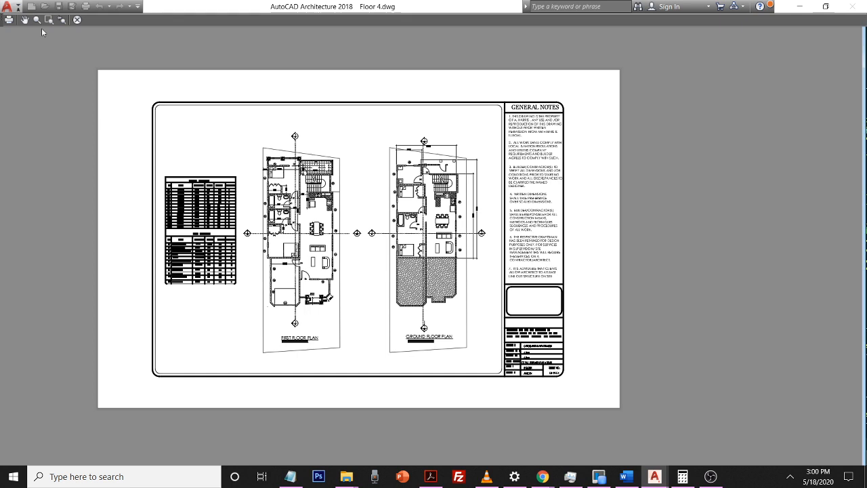
pyautogui.moveTo(570, 476)
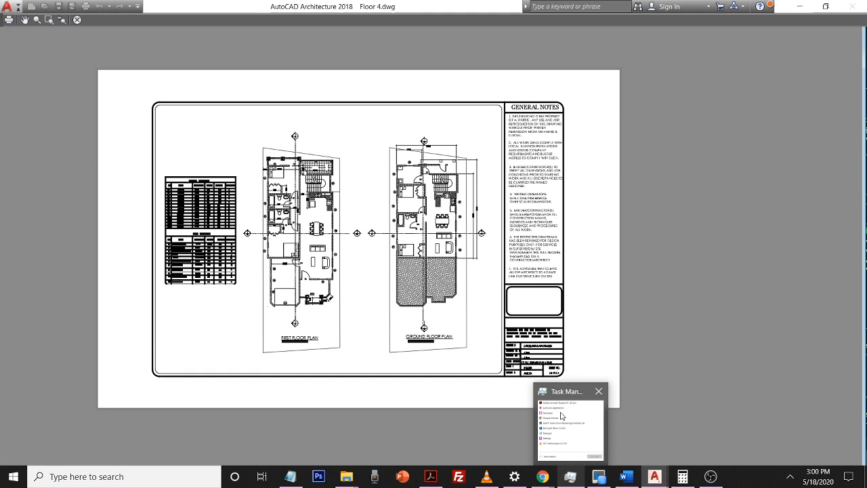
pyautogui.click(76, 19)
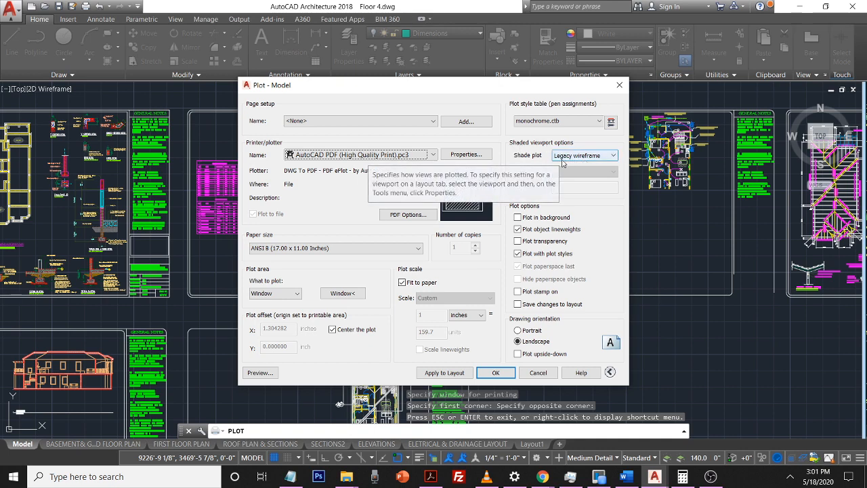
# Keep the shade plot at Legacy wireframe and plot the sheet to the Desktop as Floor 4-Model.pdf
pyautogui.click(608, 162)
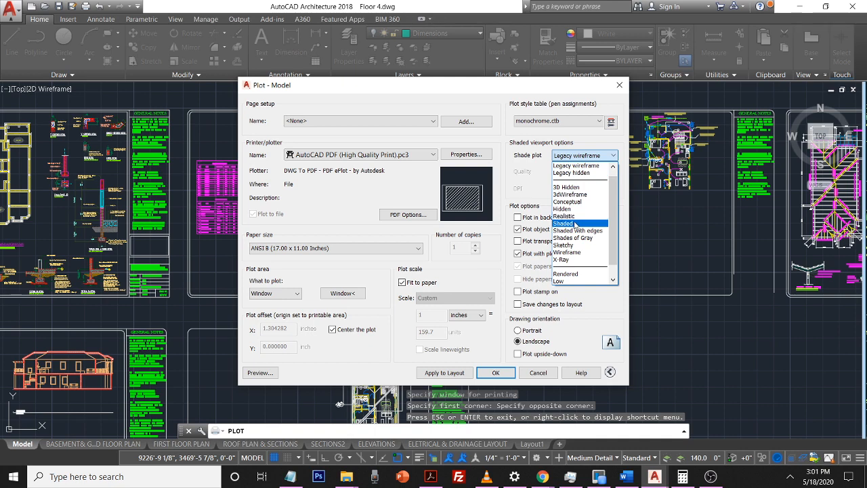
pyautogui.click(611, 311)
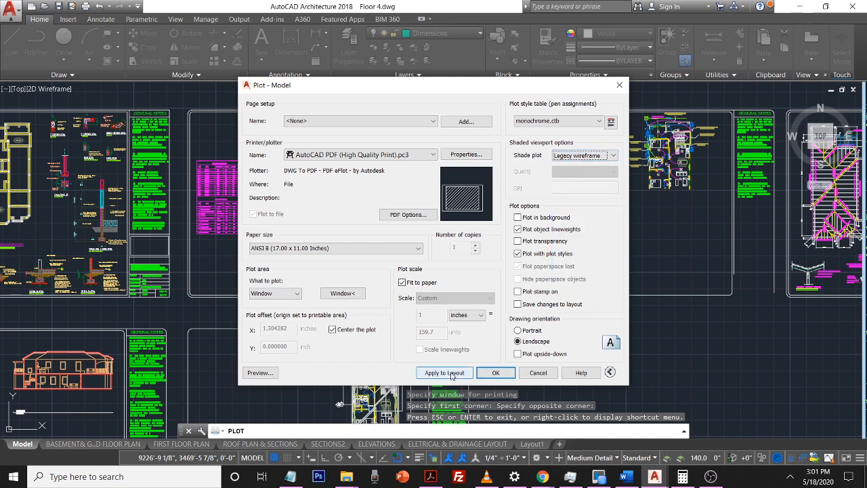
pyautogui.click(489, 373)
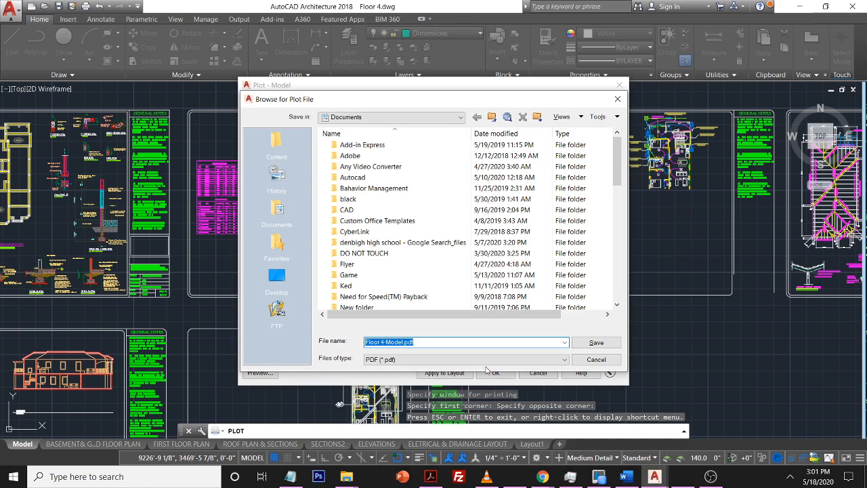
pyautogui.click(276, 275)
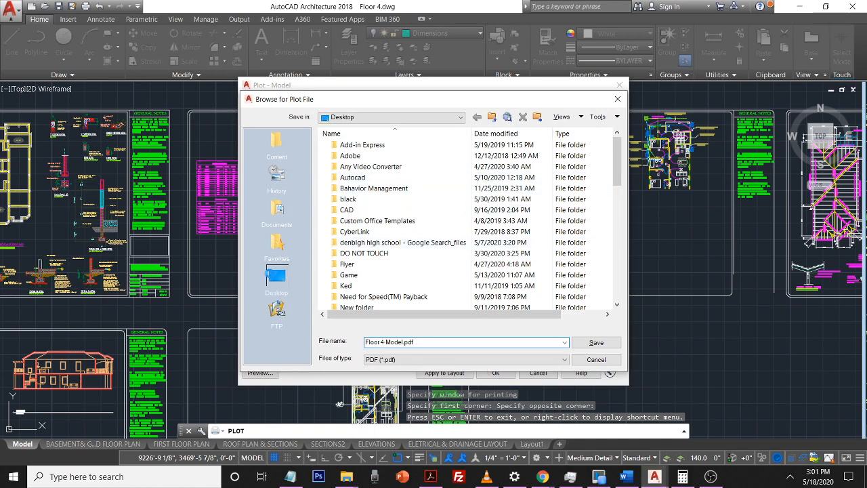
pyautogui.click(429, 346)
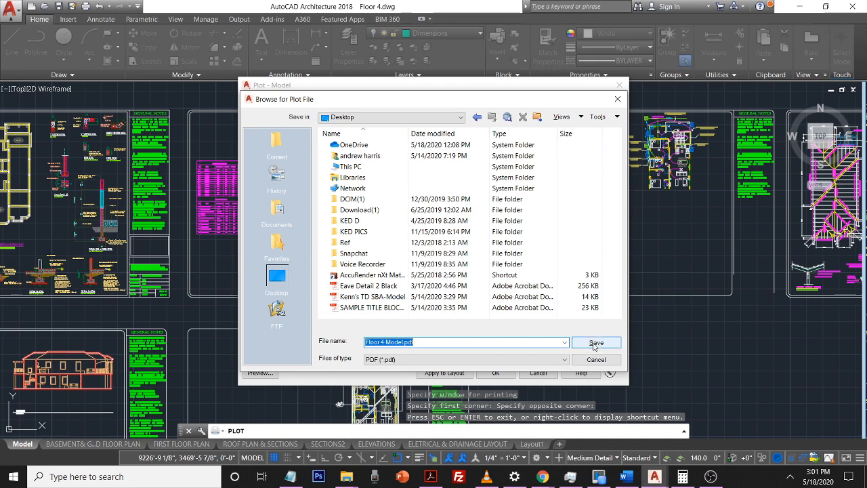
pyautogui.click(595, 343)
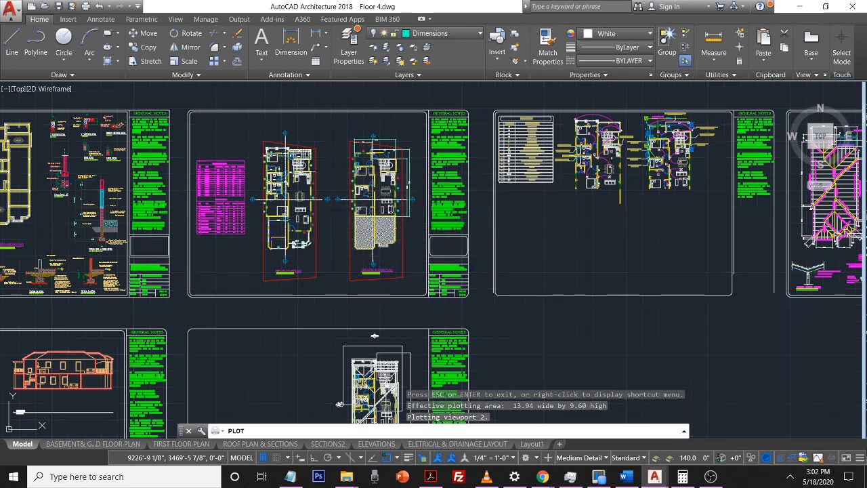
# Minimize the drawing window and open the plotted Floor 4-Model.pdf from the desktop in Adobe Acrobat Reader
pyautogui.click(866, 483)
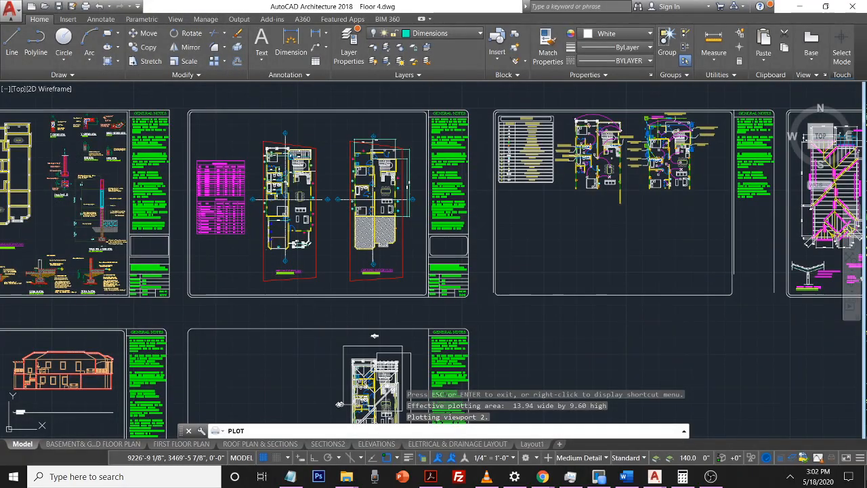
pyautogui.click(806, 6)
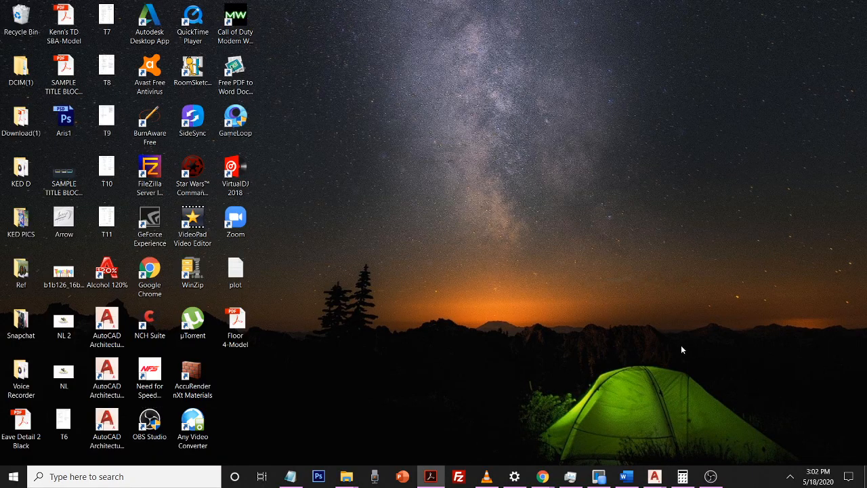
pyautogui.doubleClick(248, 313)
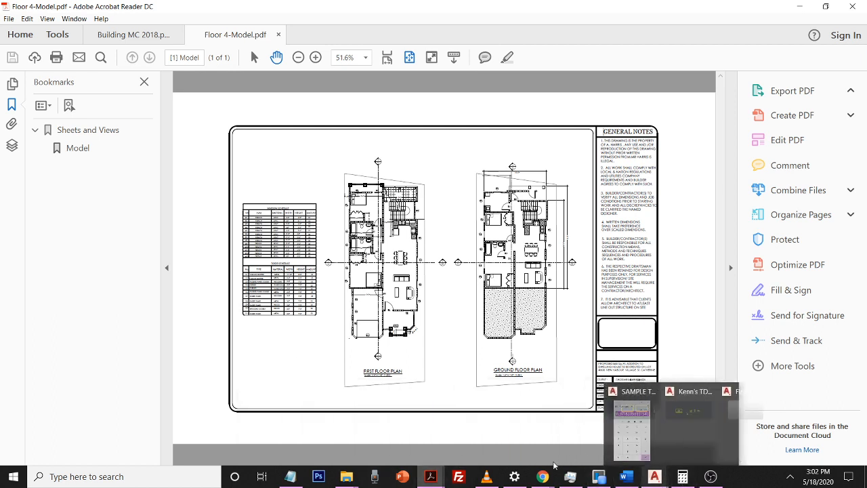
# Switch back to Floor 4.dwg in AutoCAD and start a new plot with a plot window around the whole floor plan sheet
pyautogui.moveTo(654, 475)
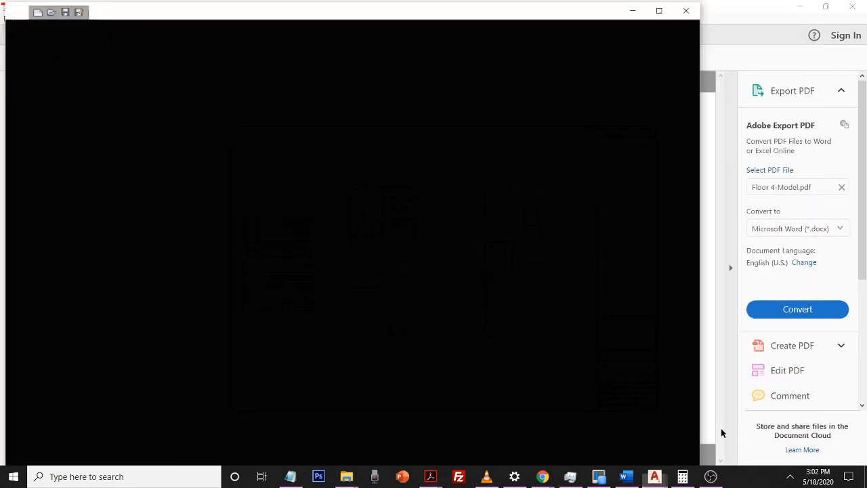
pyautogui.click(722, 432)
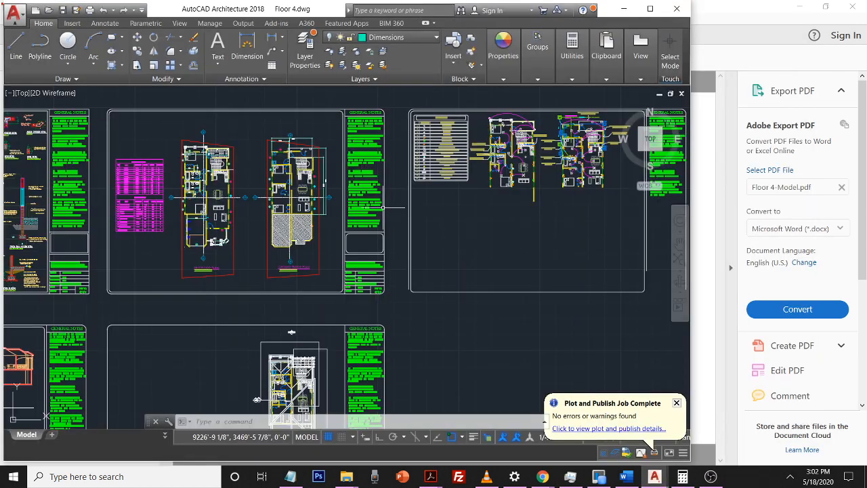
pyautogui.click(16, 15)
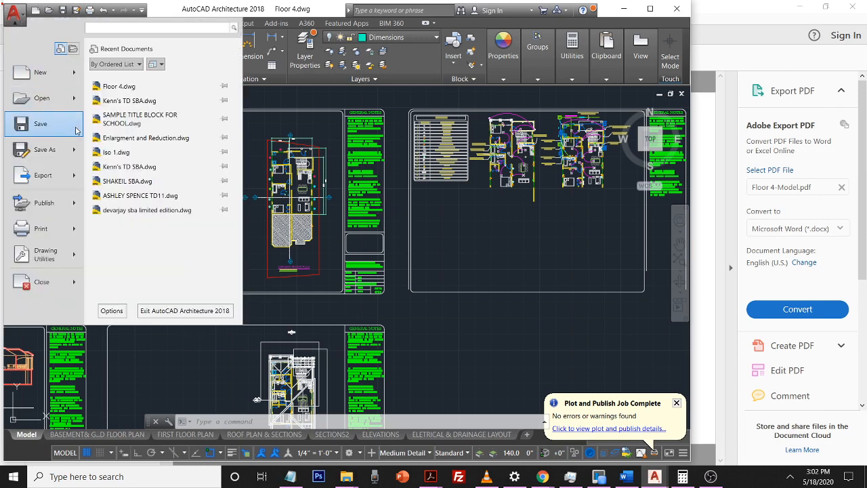
pyautogui.moveTo(54, 235)
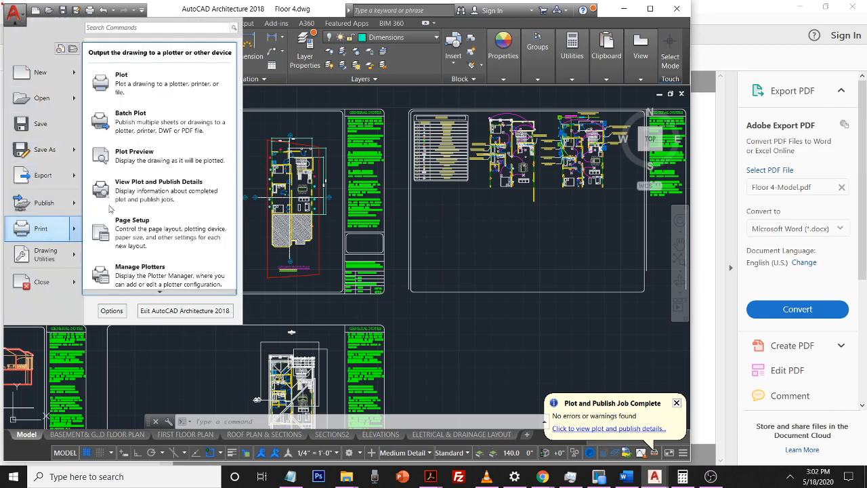
pyautogui.click(174, 95)
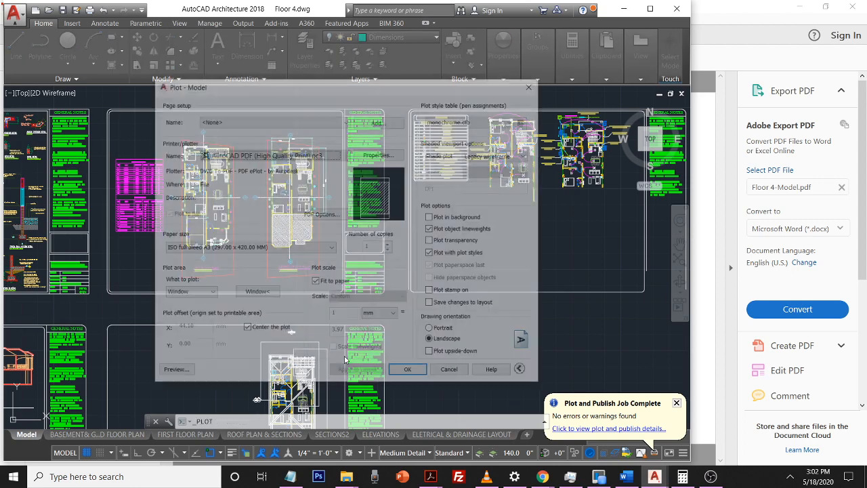
pyautogui.click(257, 290)
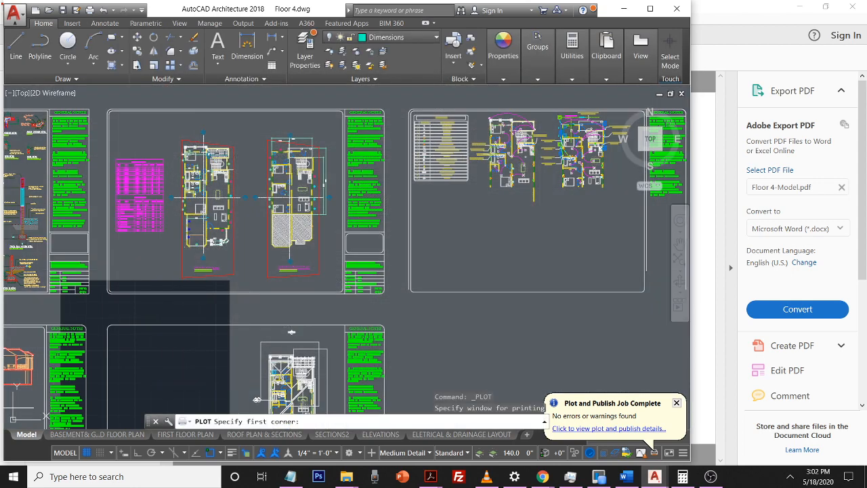
pyautogui.click(99, 98)
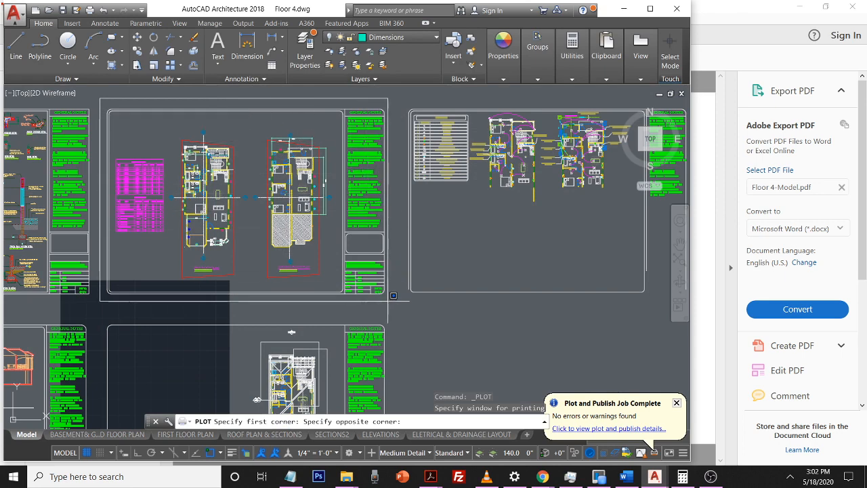
pyautogui.click(395, 304)
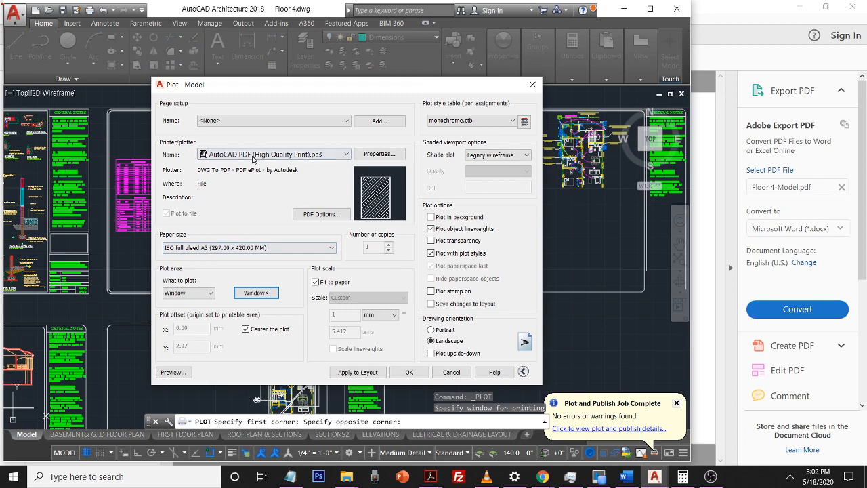
# Set the plot's paper size to ANSI B (17.00 x 11.00 Inches)
pyautogui.click(250, 247)
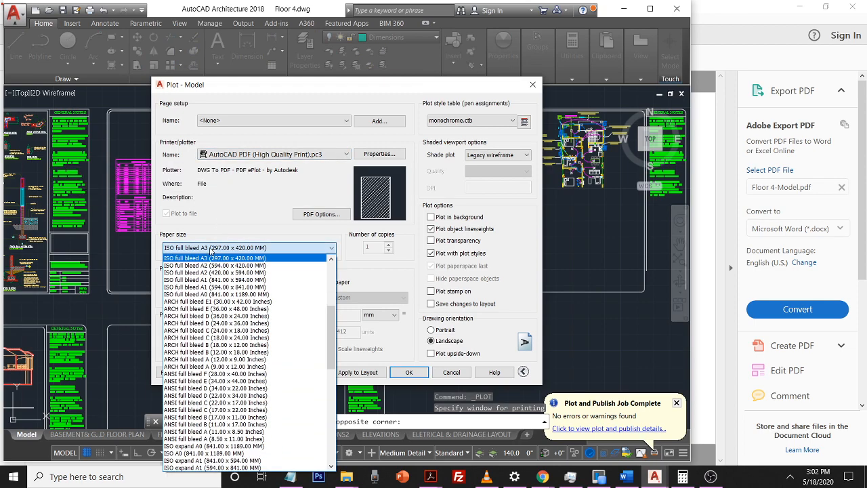
pyautogui.scroll(-8, 215, 391)
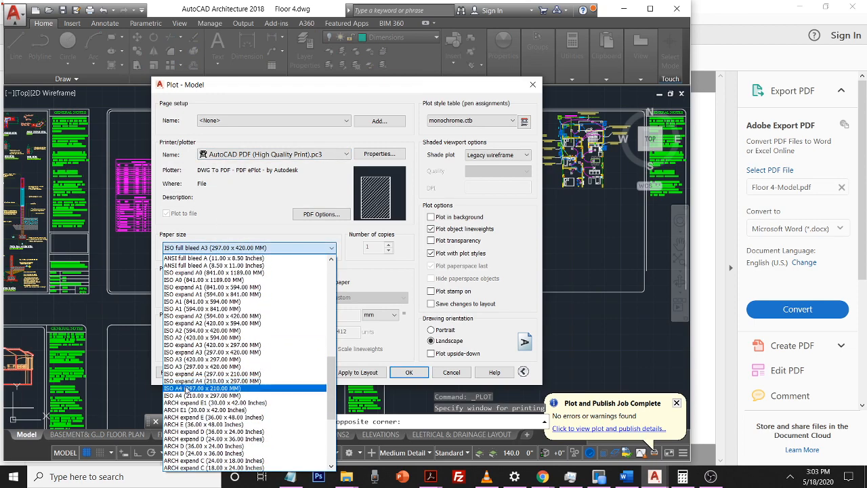
pyautogui.scroll(-4, 185, 393)
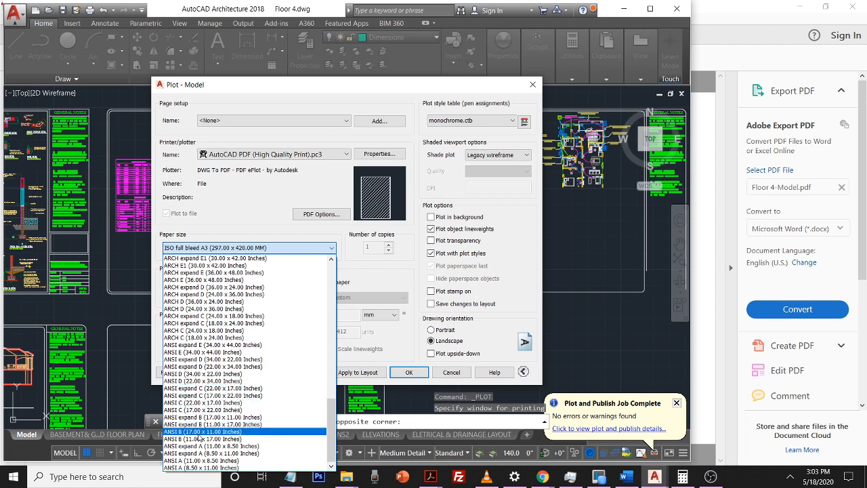
pyautogui.click(200, 431)
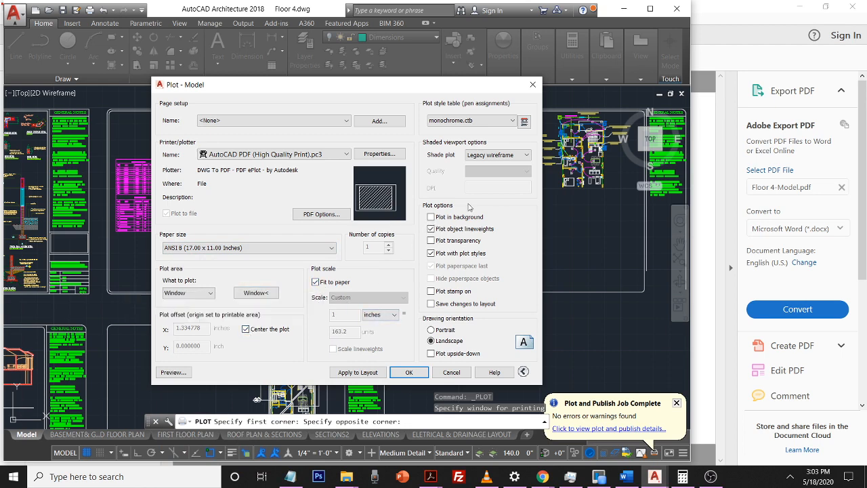
# Choose the AIA Color LWT by Object.ctb plot style table and assign it to all layouts
pyautogui.click(463, 120)
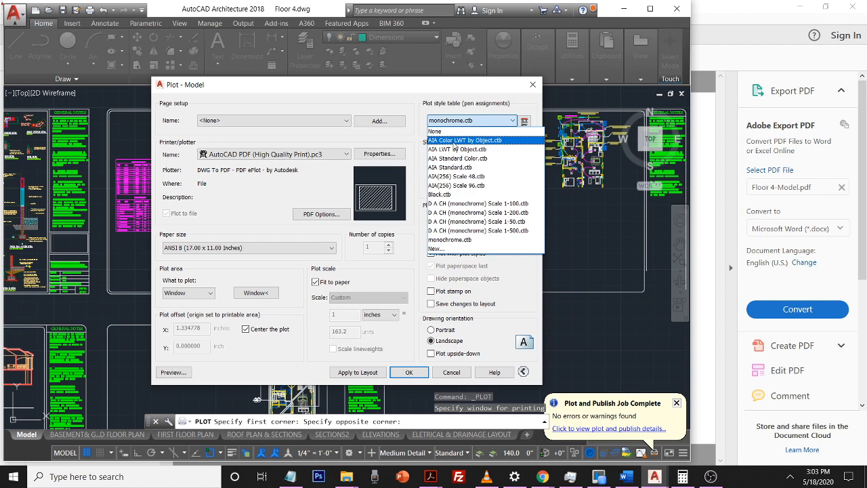
pyautogui.click(454, 141)
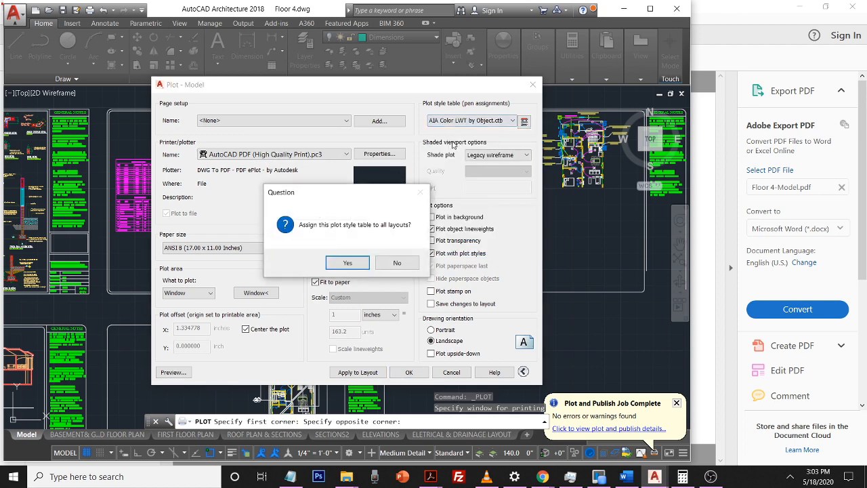
pyautogui.click(349, 263)
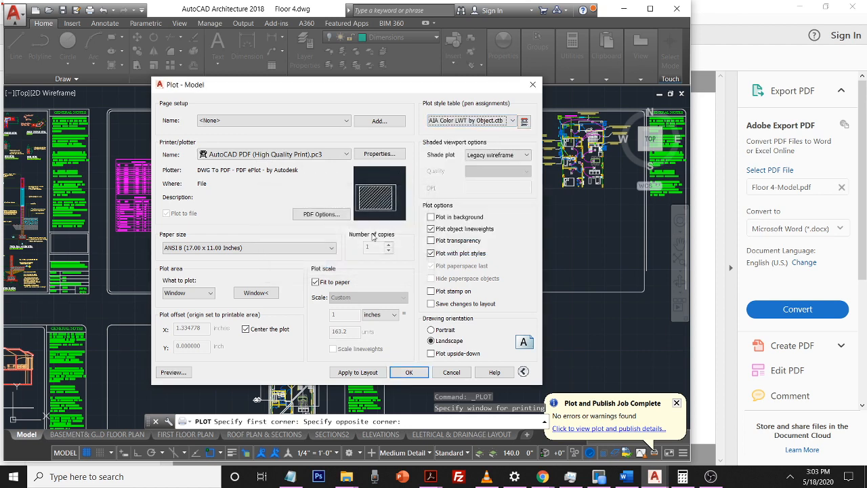
# Preview the colour plot of the floor plan sheet, and plot it to the Desktop as Floor 4-Model 2.pdf
pyautogui.click(162, 371)
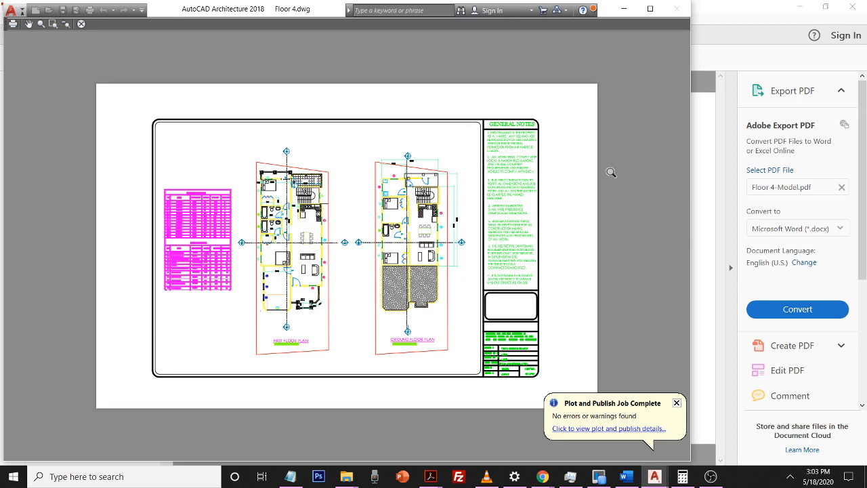
pyautogui.click(82, 24)
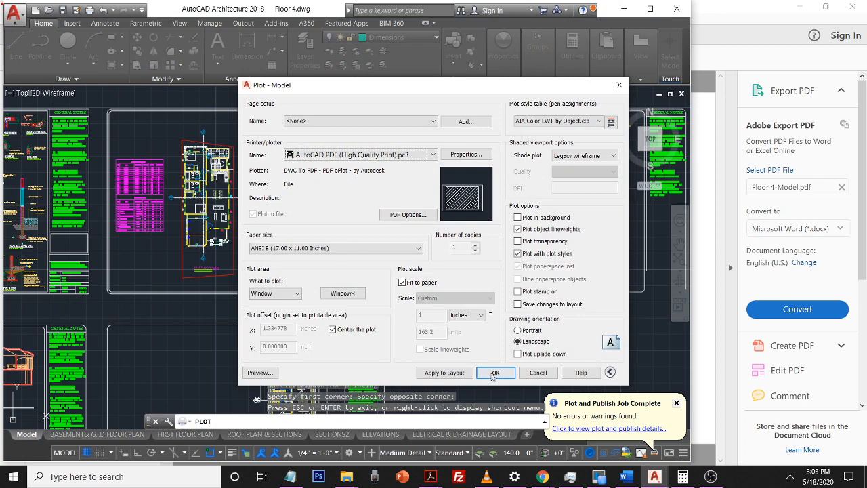
pyautogui.click(495, 373)
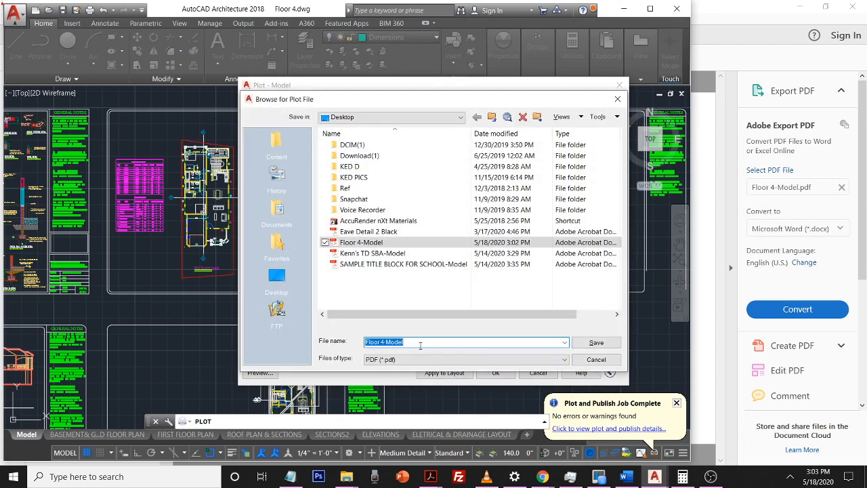
pyautogui.click(422, 341)
pyautogui.click(606, 342)
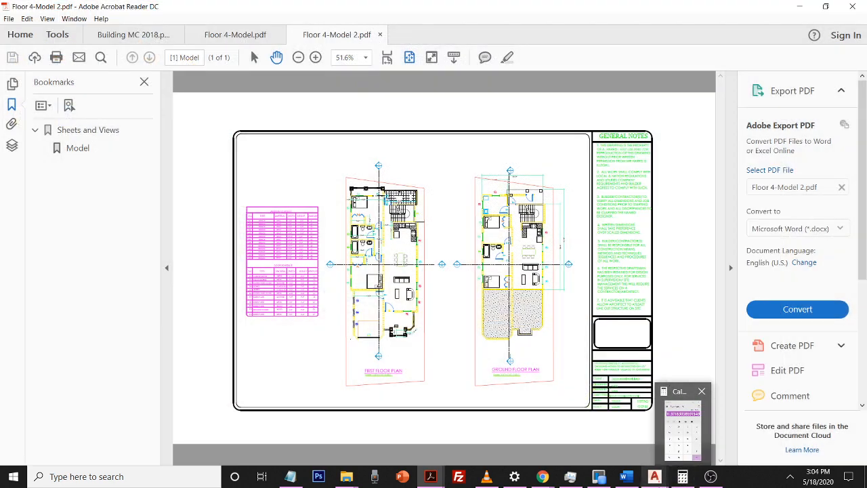
# Return from the plotted PDF to the Floor 4.dwg drawing in AutoCAD
pyautogui.moveTo(655, 476)
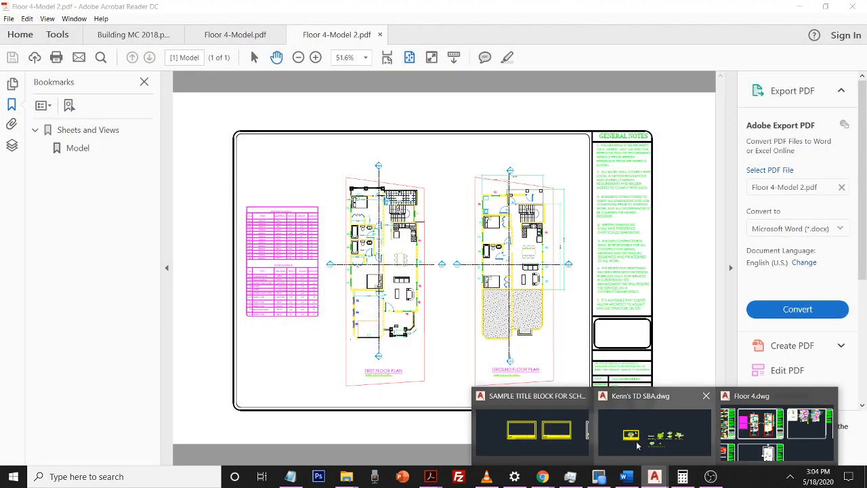
pyautogui.click(777, 423)
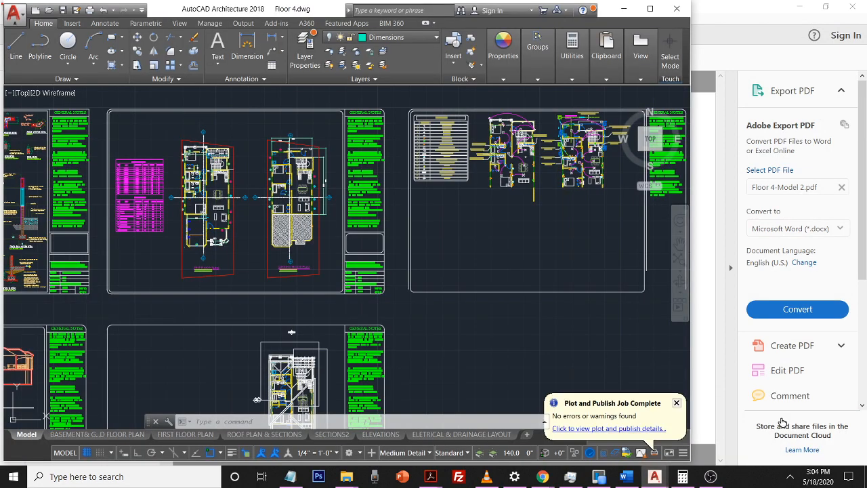